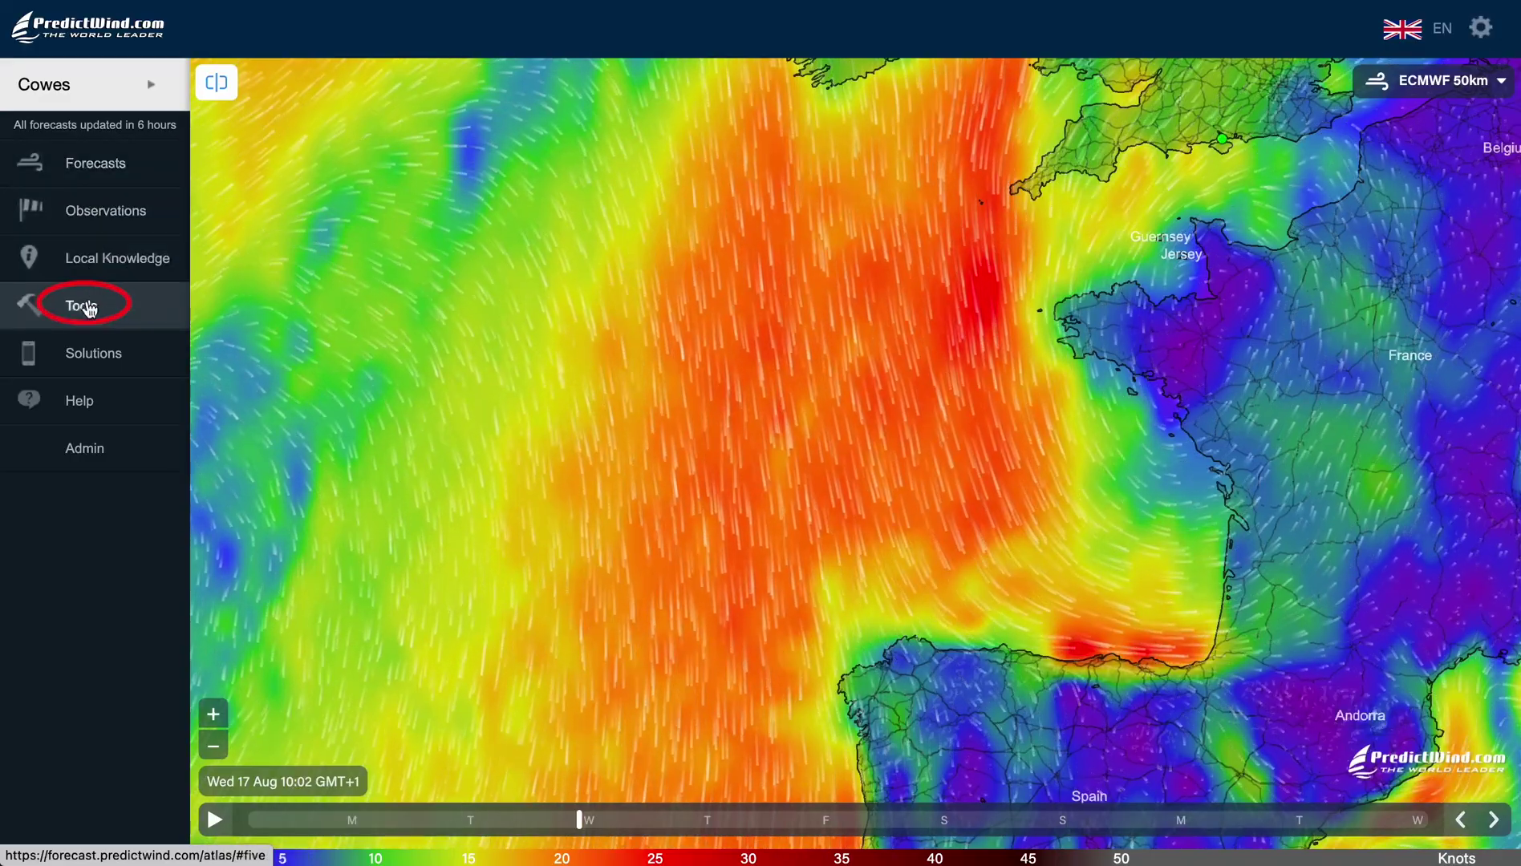
# Open the weather routing preferences and choose Jeanneau 54 DS as the predefined boat polar
pyautogui.click(88, 310)
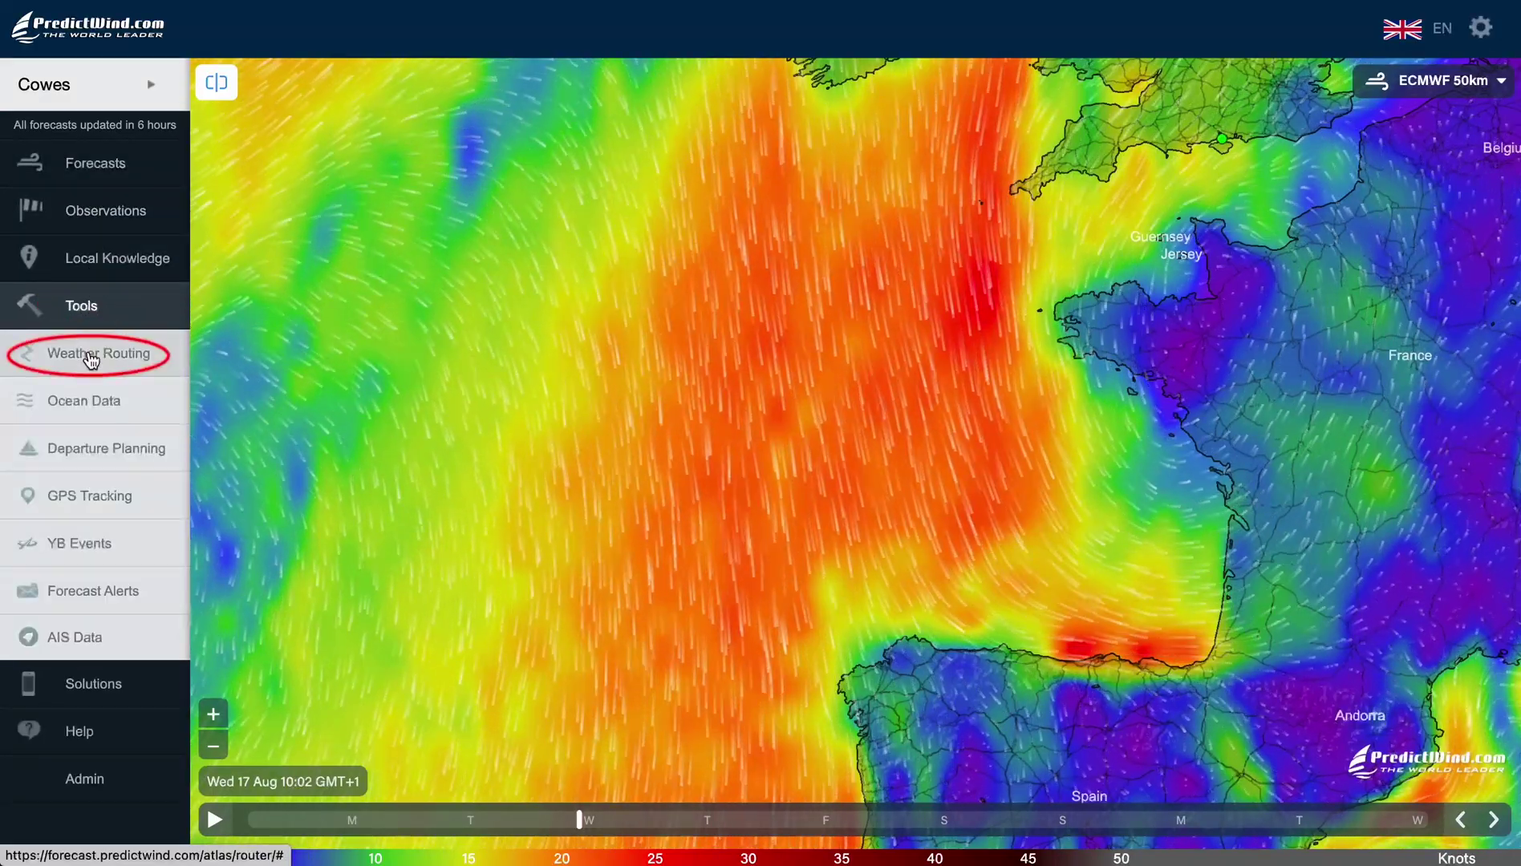
pyautogui.click(92, 361)
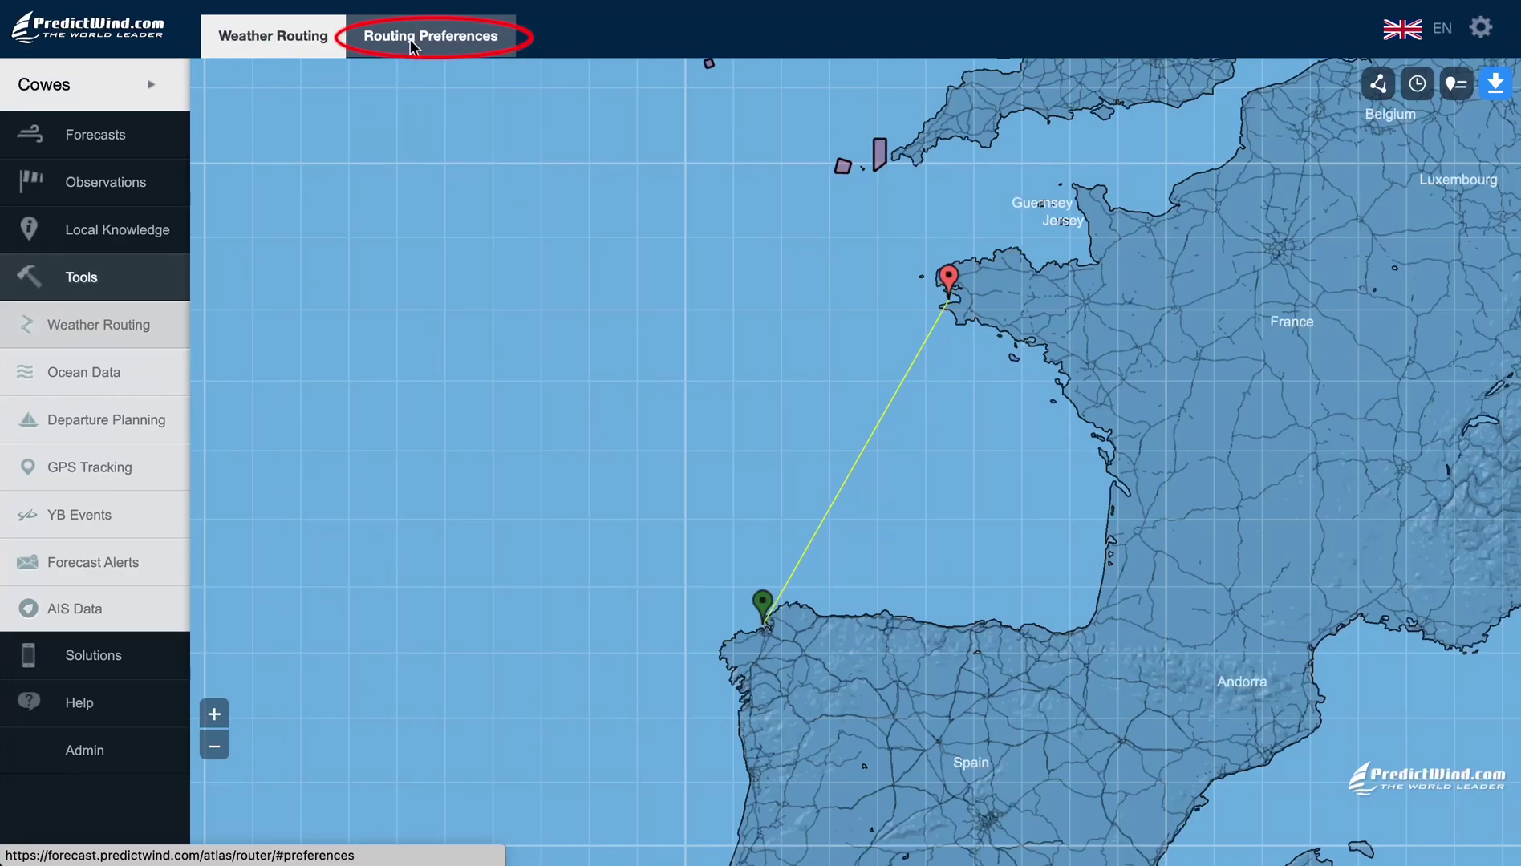
pyautogui.click(410, 41)
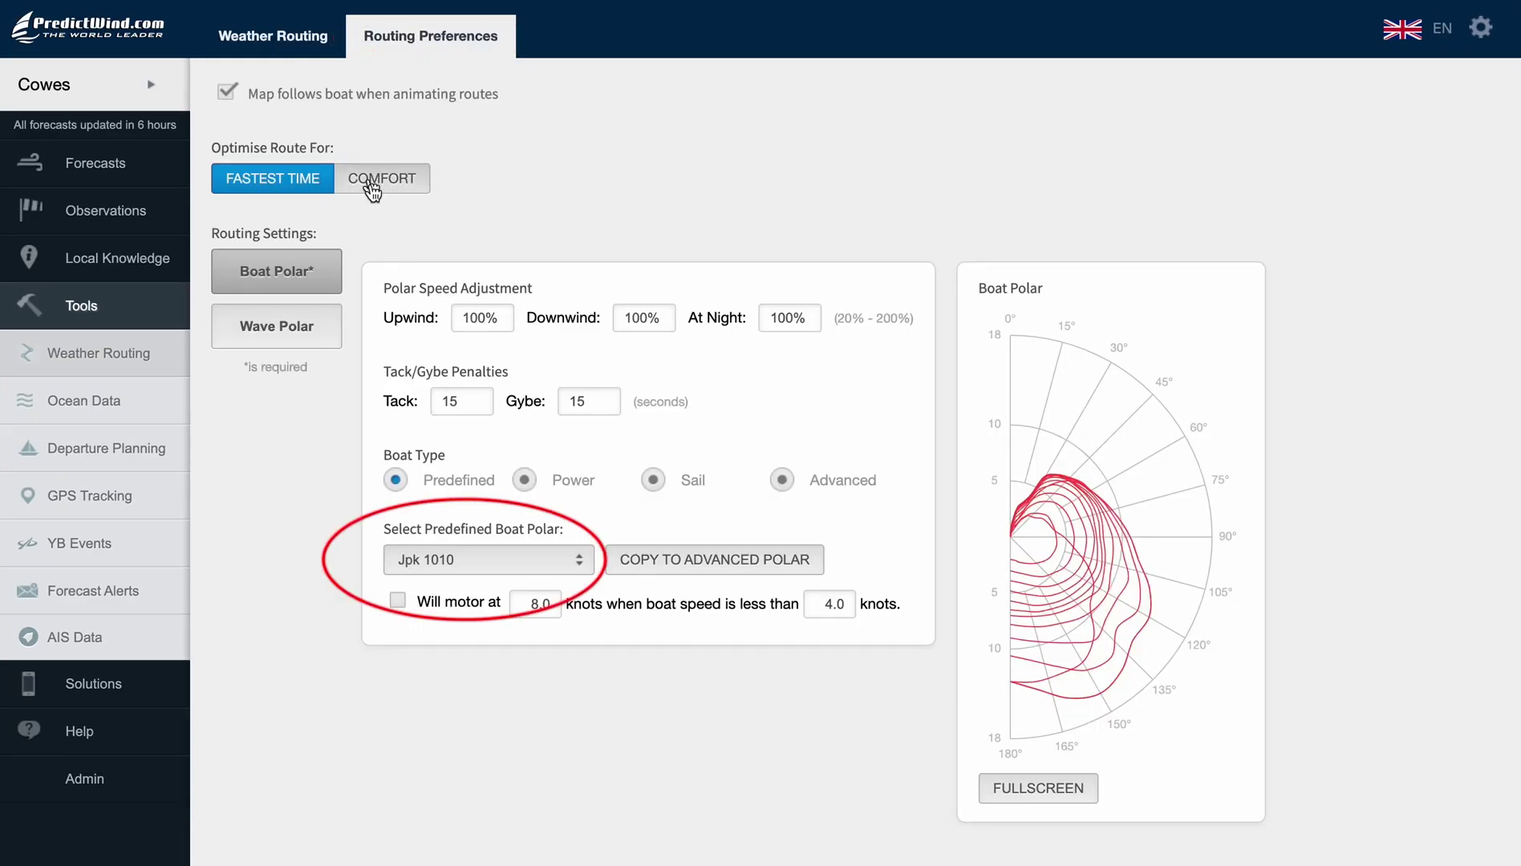
pyautogui.click(569, 563)
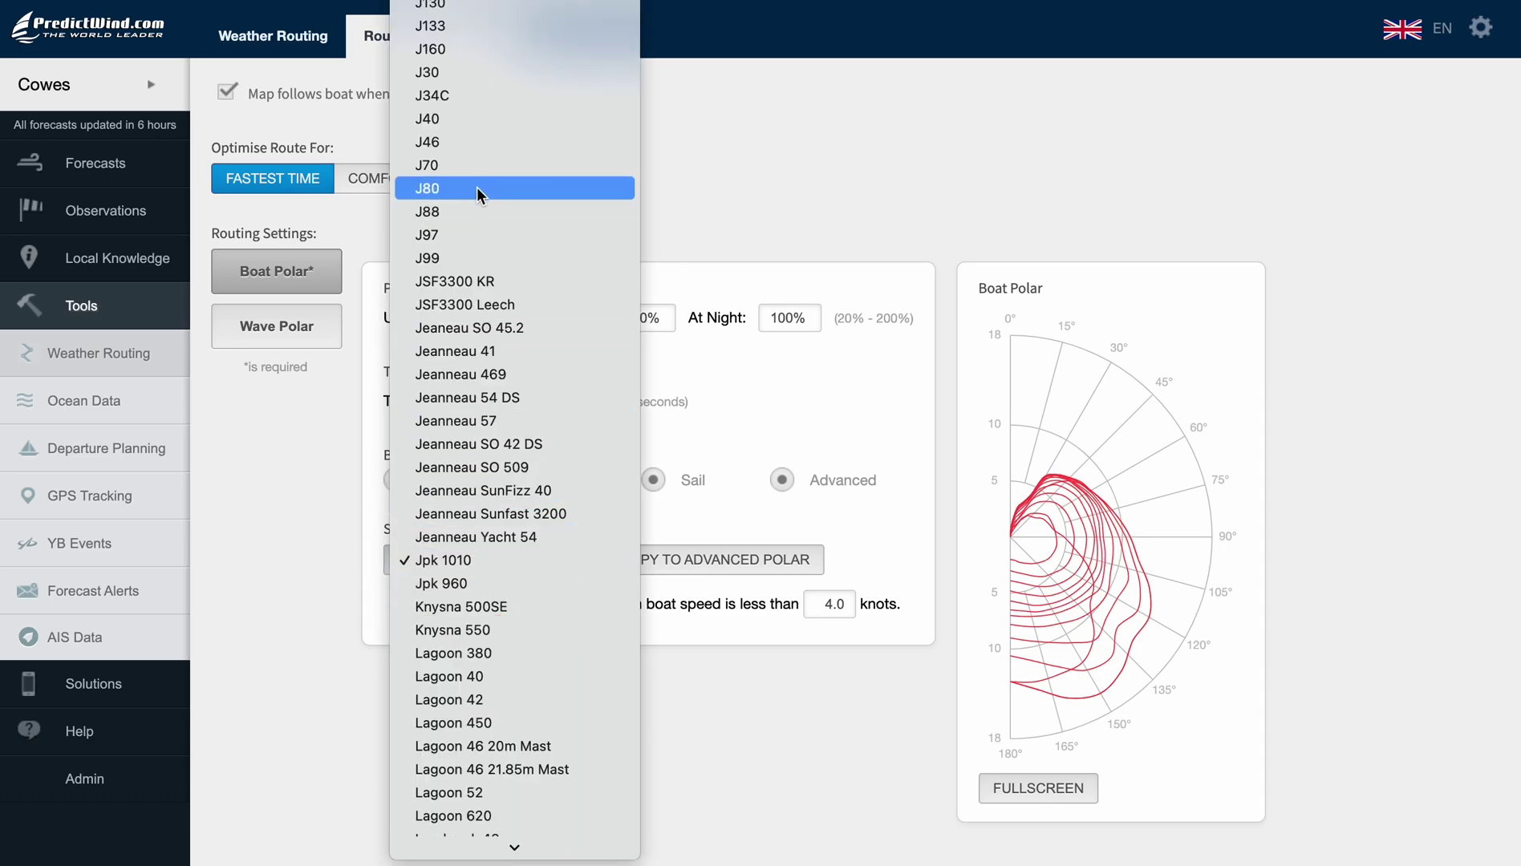
pyautogui.click(450, 393)
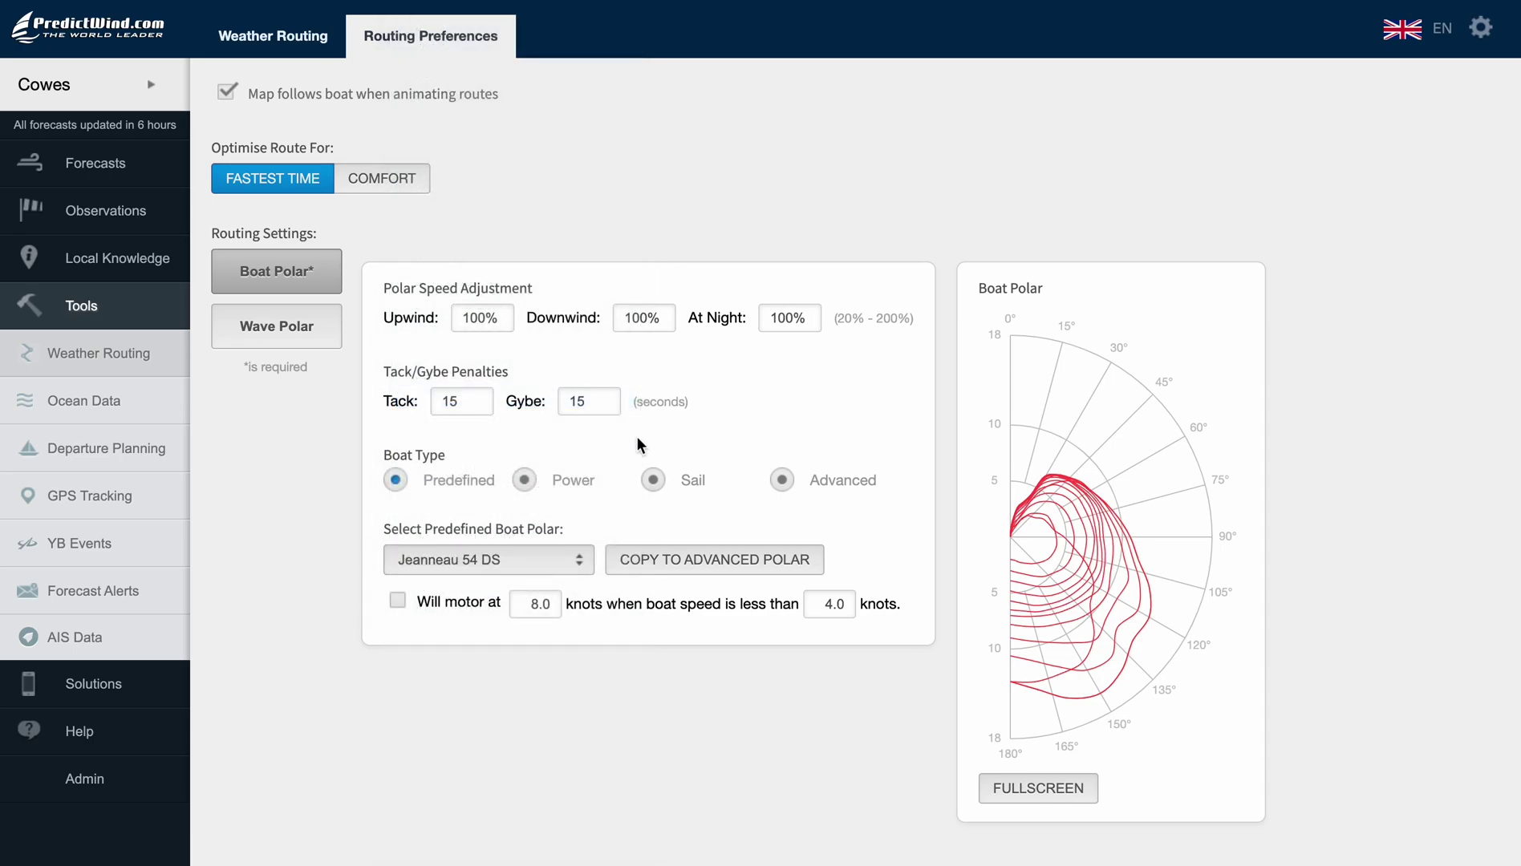
# Look through the Power, Sail and Advanced boat types and set the boat type to Sail
pyautogui.click(525, 481)
pyautogui.click(662, 485)
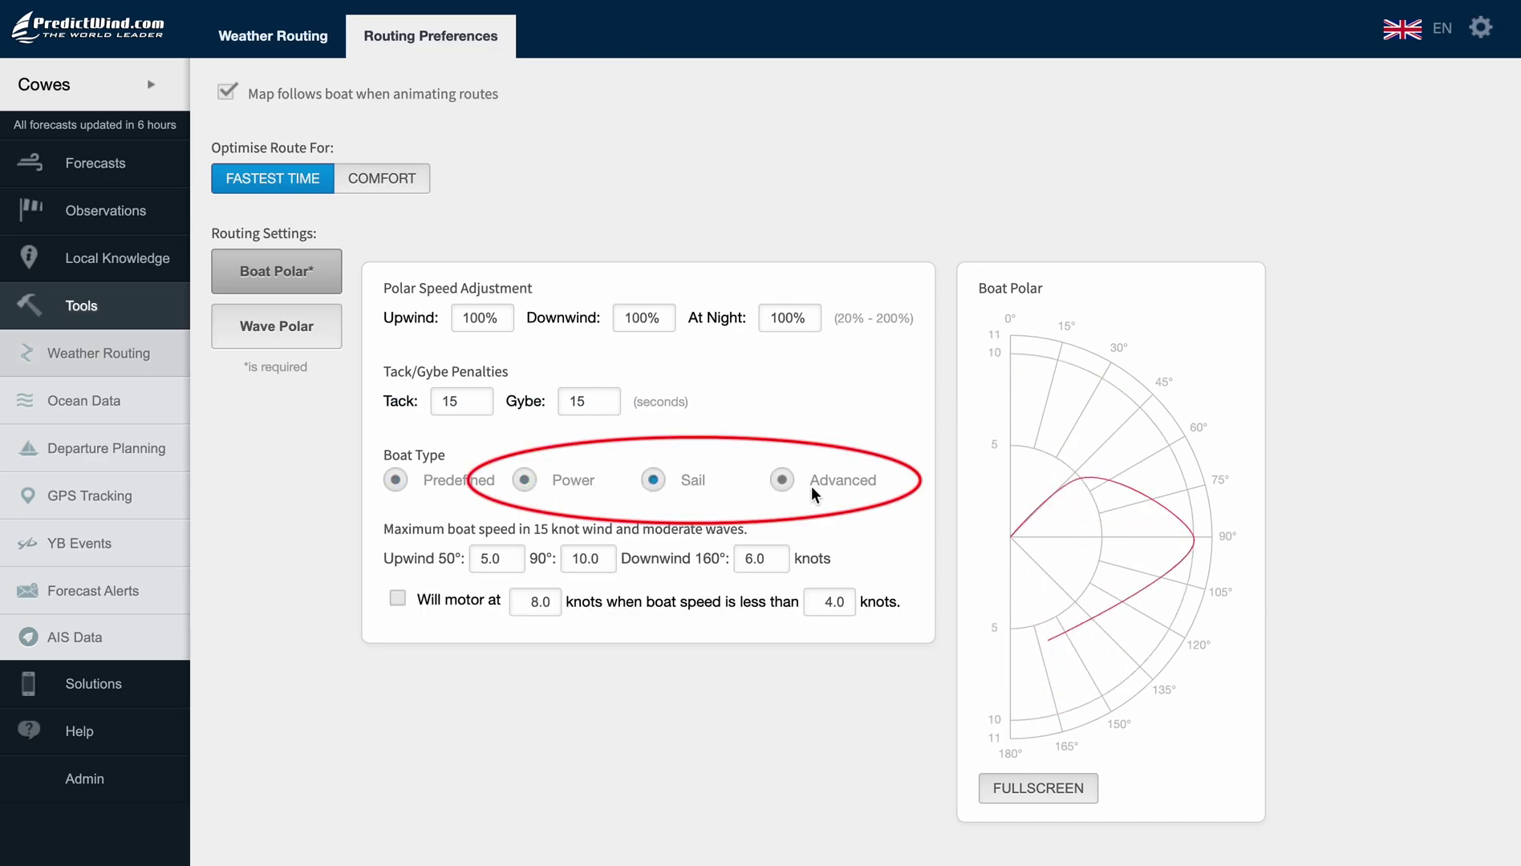
pyautogui.click(781, 482)
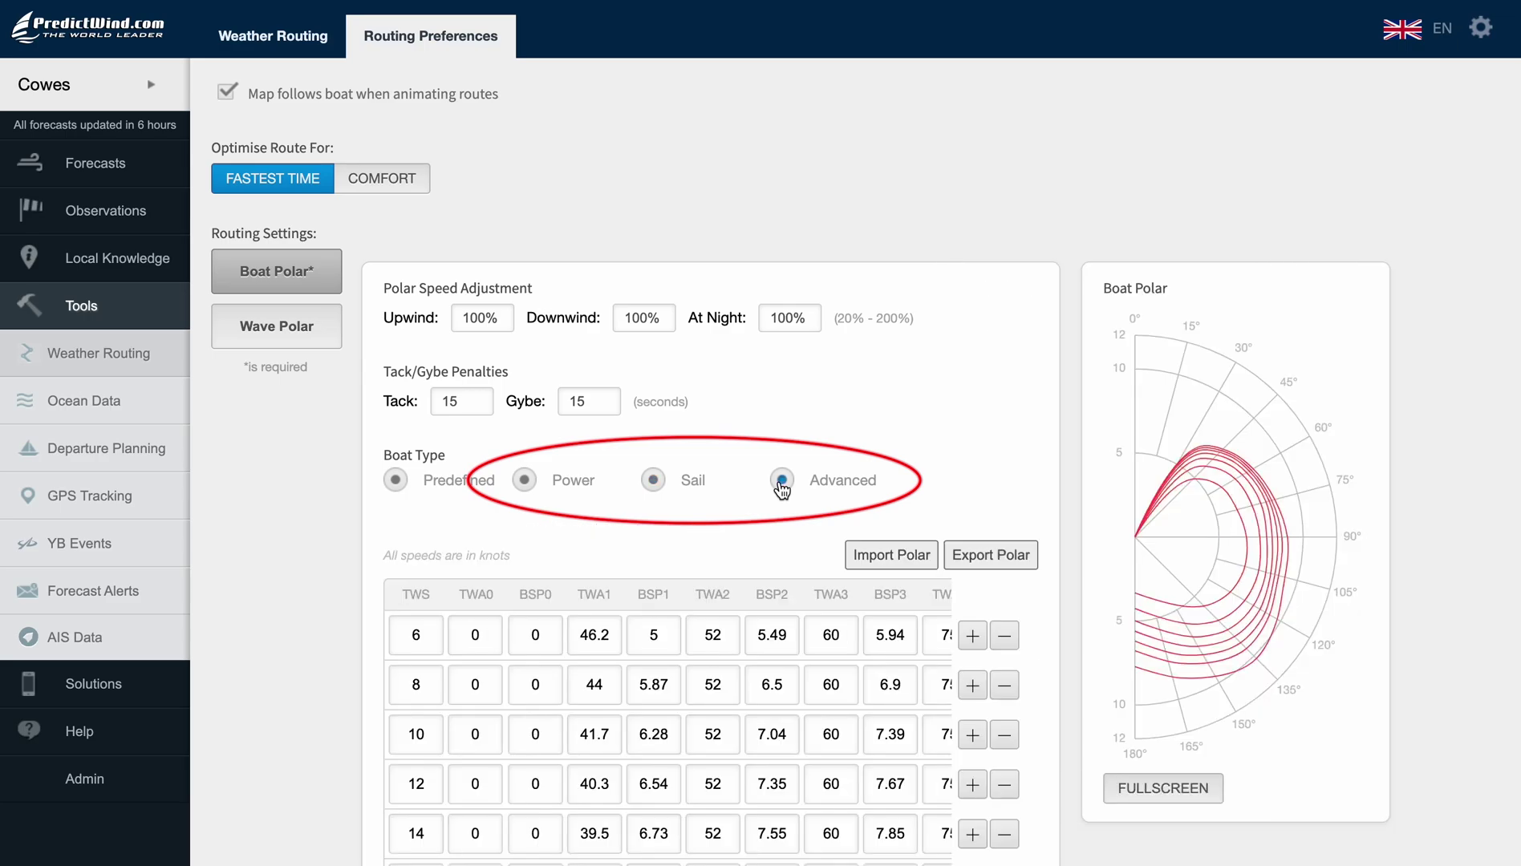
pyautogui.click(654, 481)
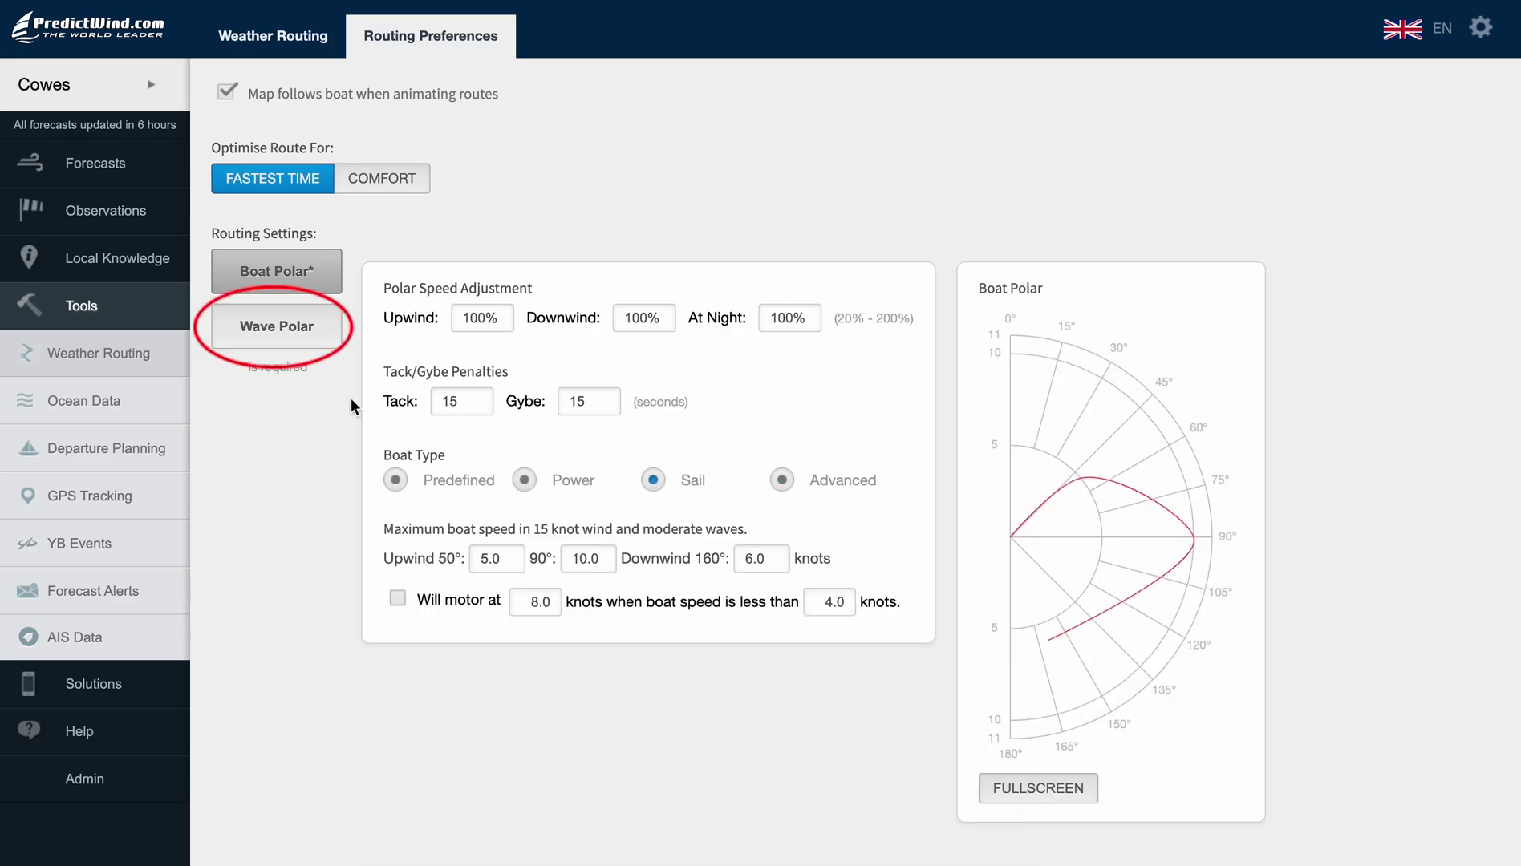
# Open the wave polar settings and try both switches, leaving the wave polar on and the advanced wave polar off
pyautogui.click(266, 329)
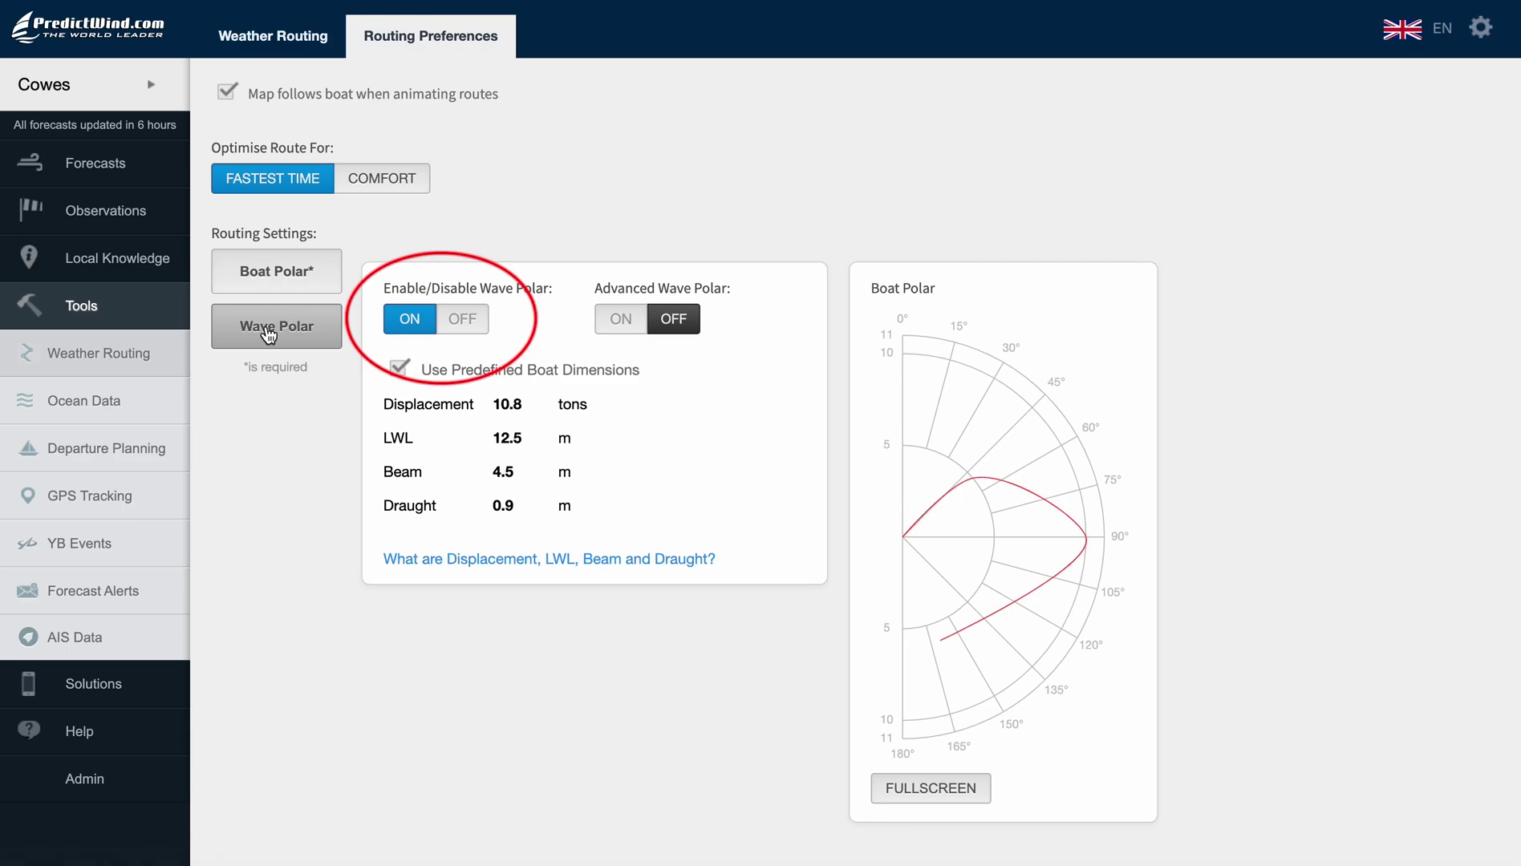
pyautogui.click(472, 319)
pyautogui.click(409, 319)
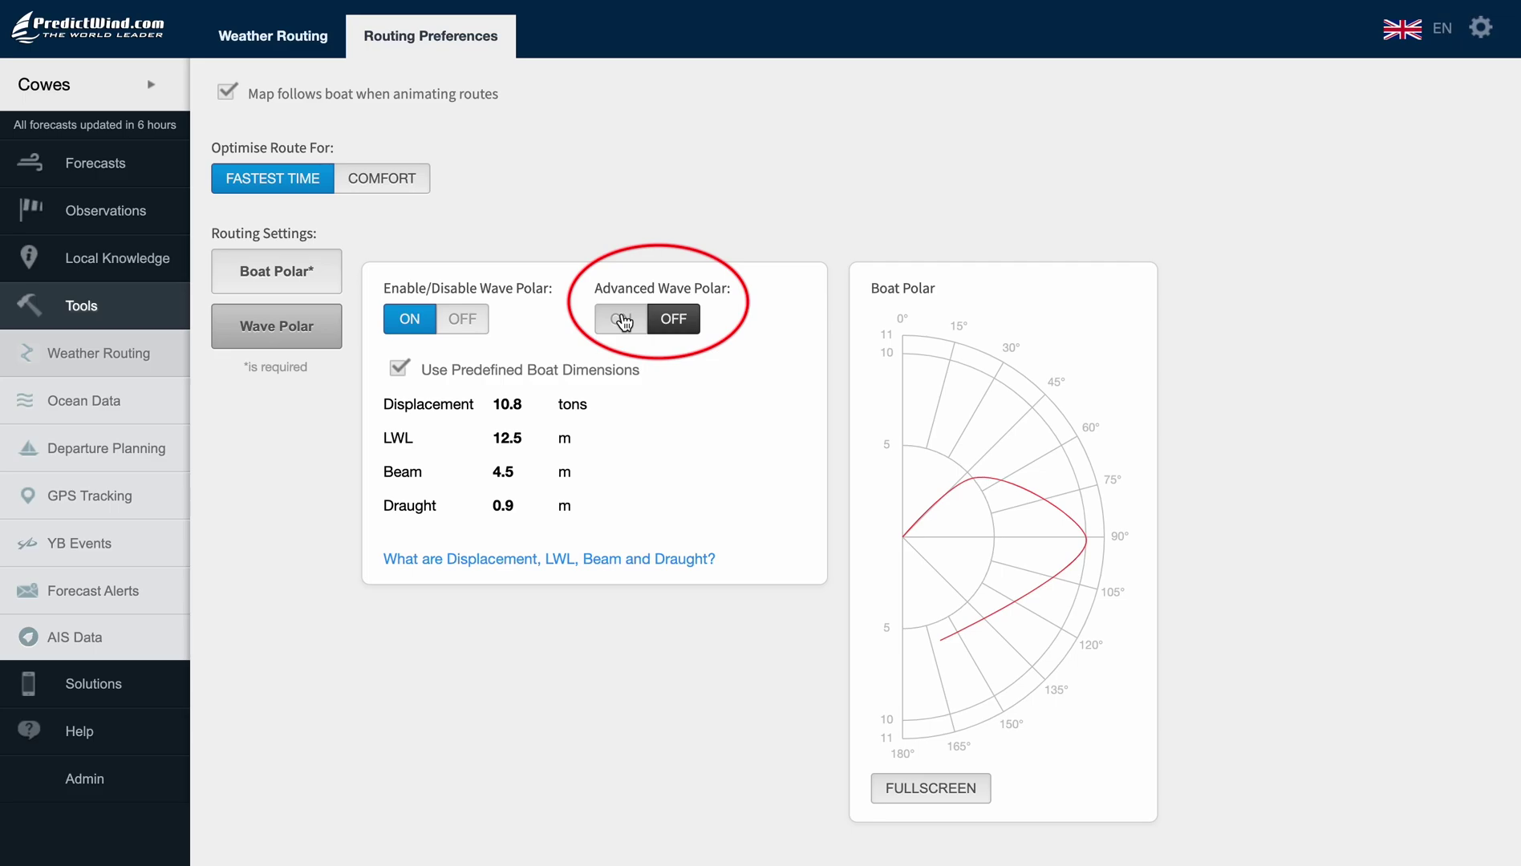
pyautogui.click(622, 319)
pyautogui.click(676, 320)
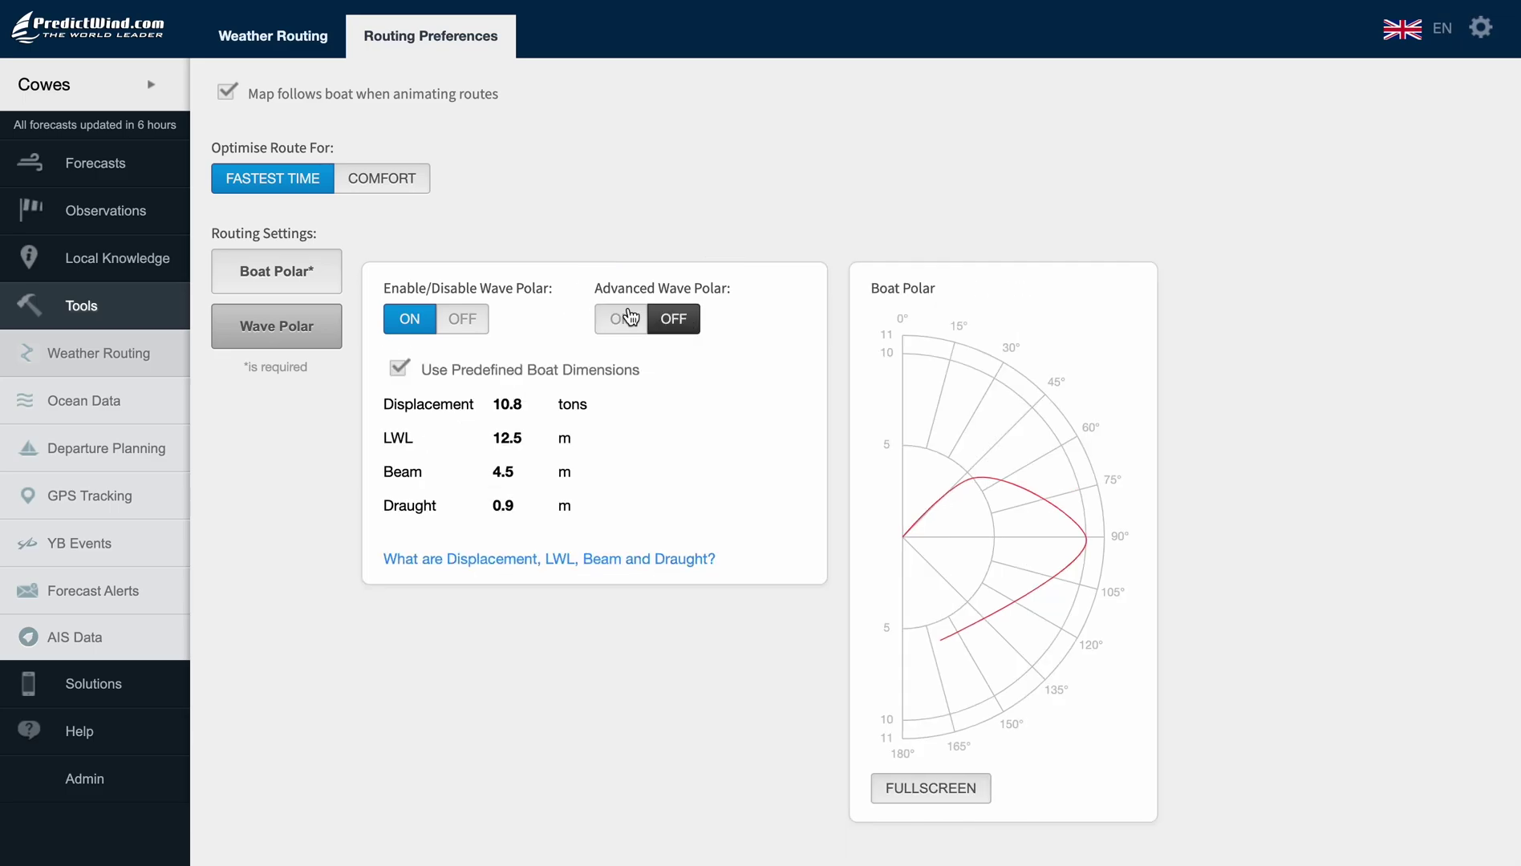
# Turn off the predefined boat dimensions and set the displacement to 10.5 tons, going through the LWL, beam and draught values
pyautogui.click(398, 371)
pyautogui.click(398, 370)
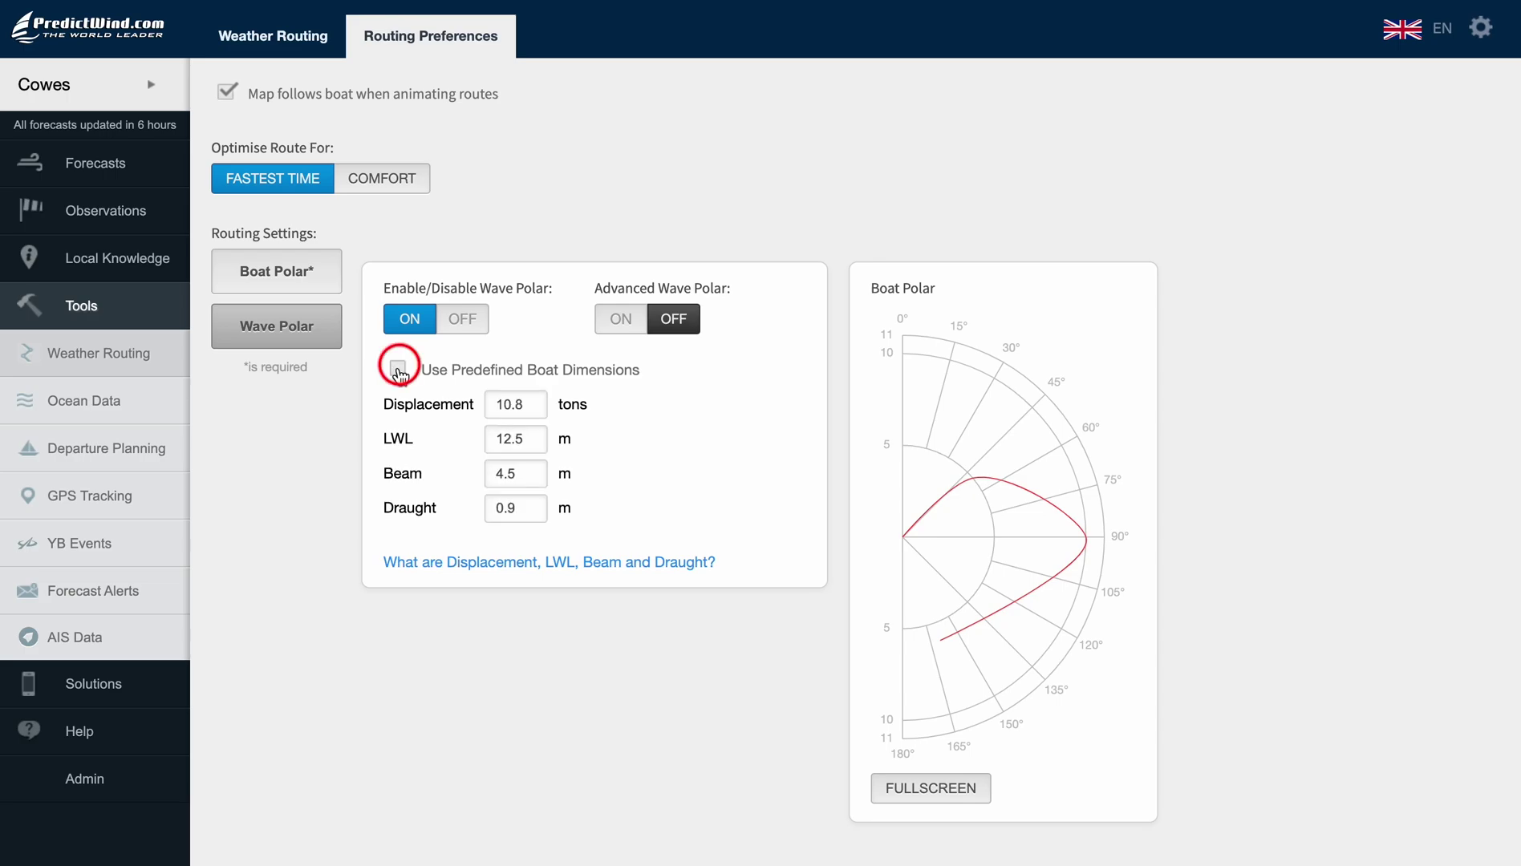
pyautogui.click(398, 370)
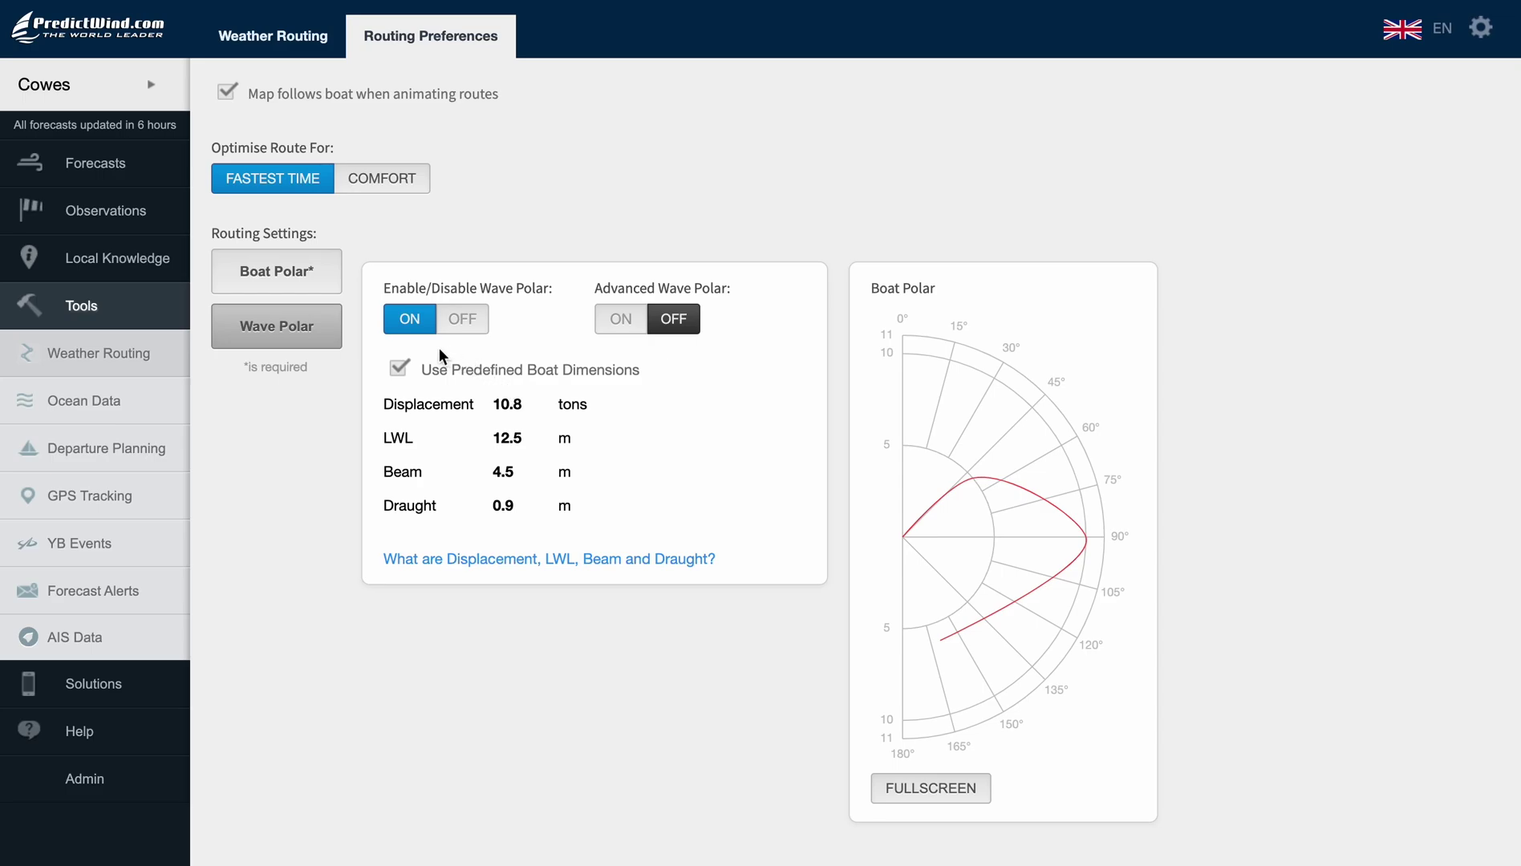
pyautogui.click(398, 370)
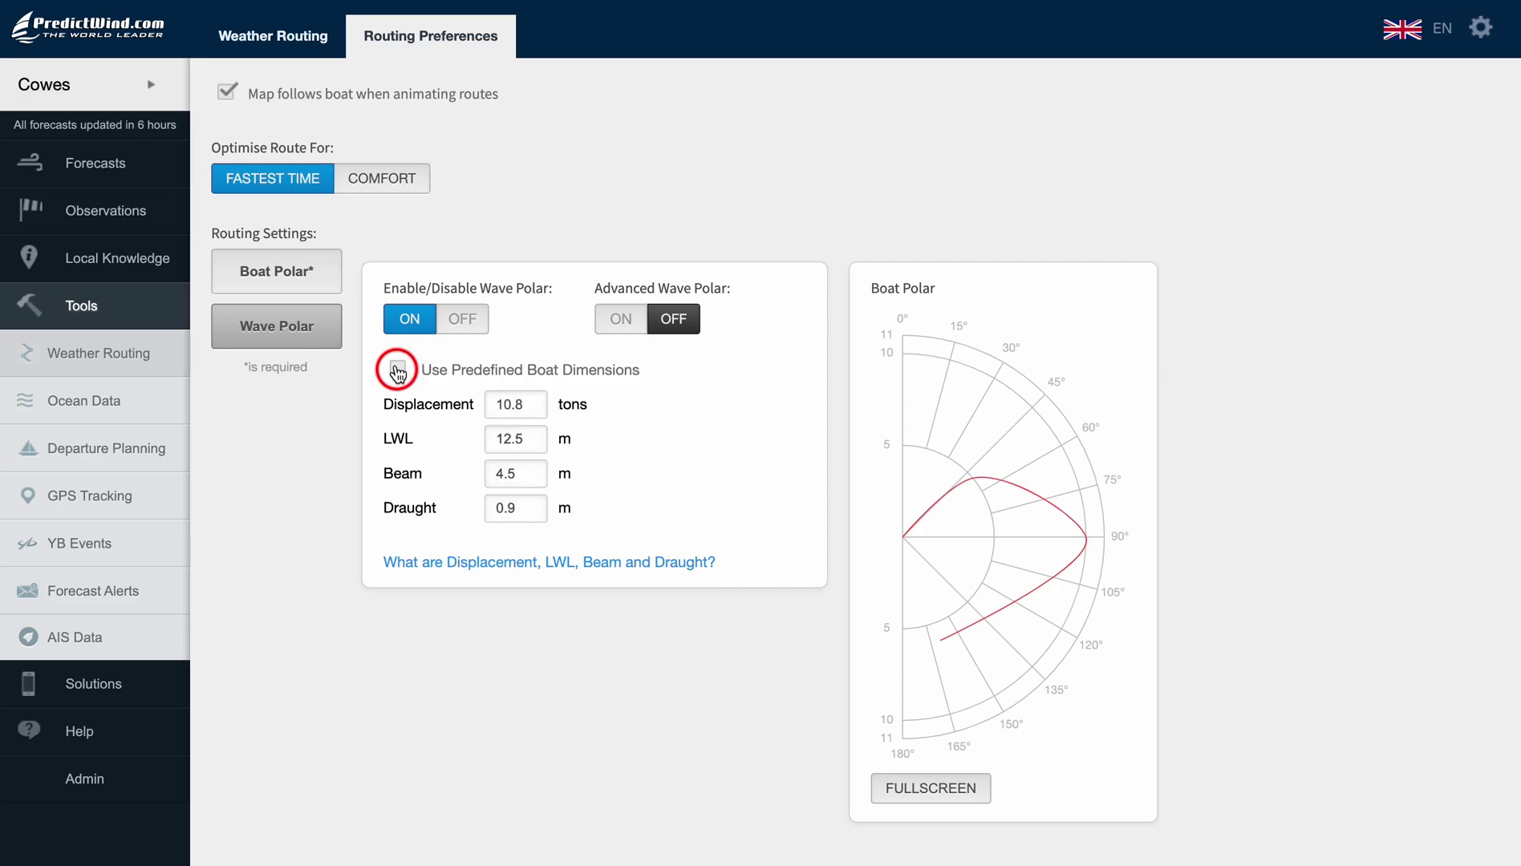
pyautogui.click(533, 404)
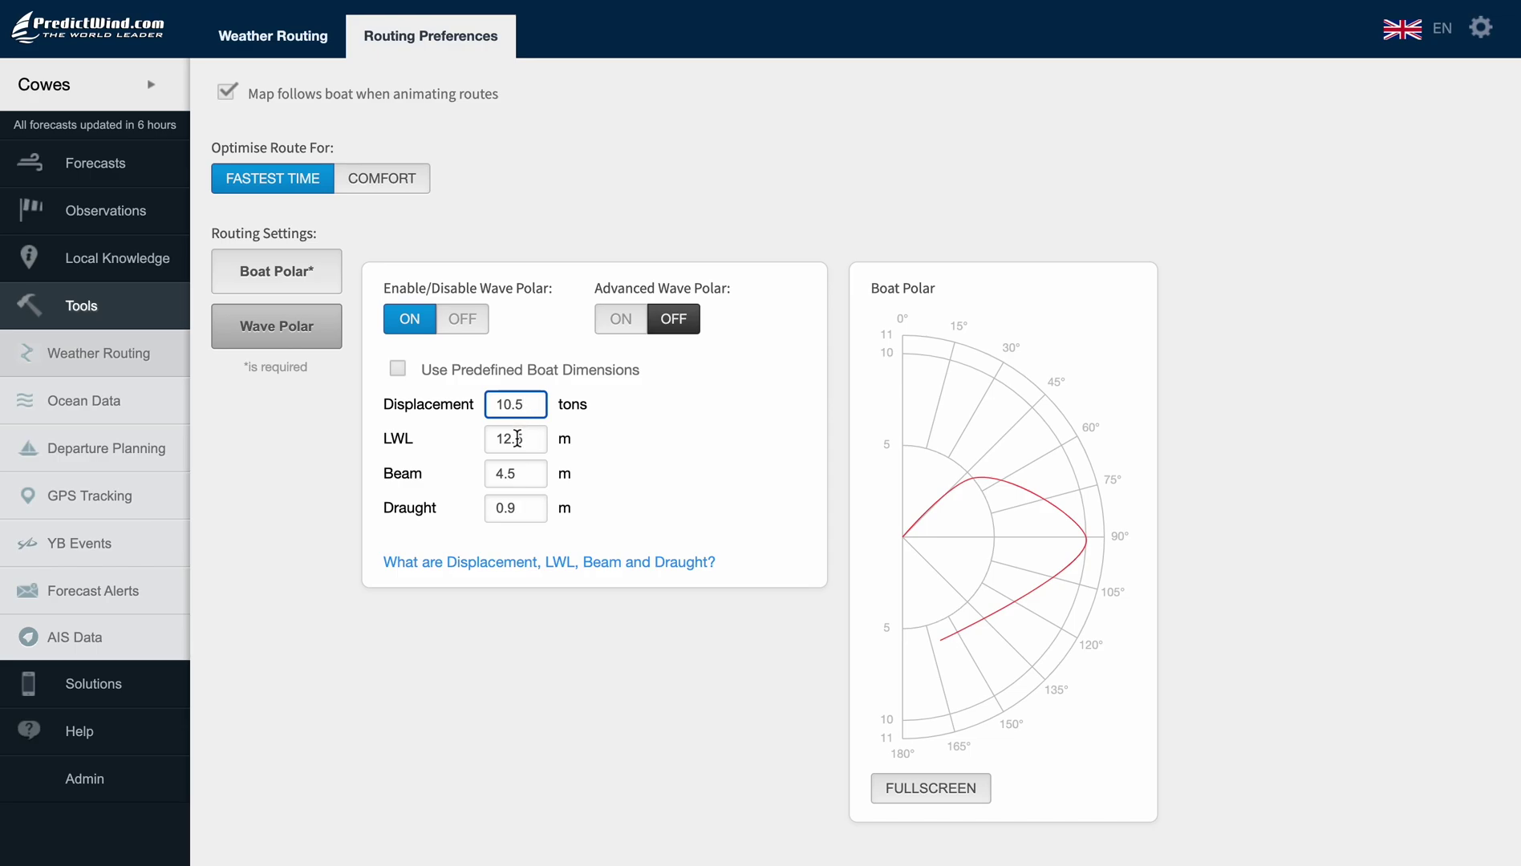
pyautogui.click(517, 437)
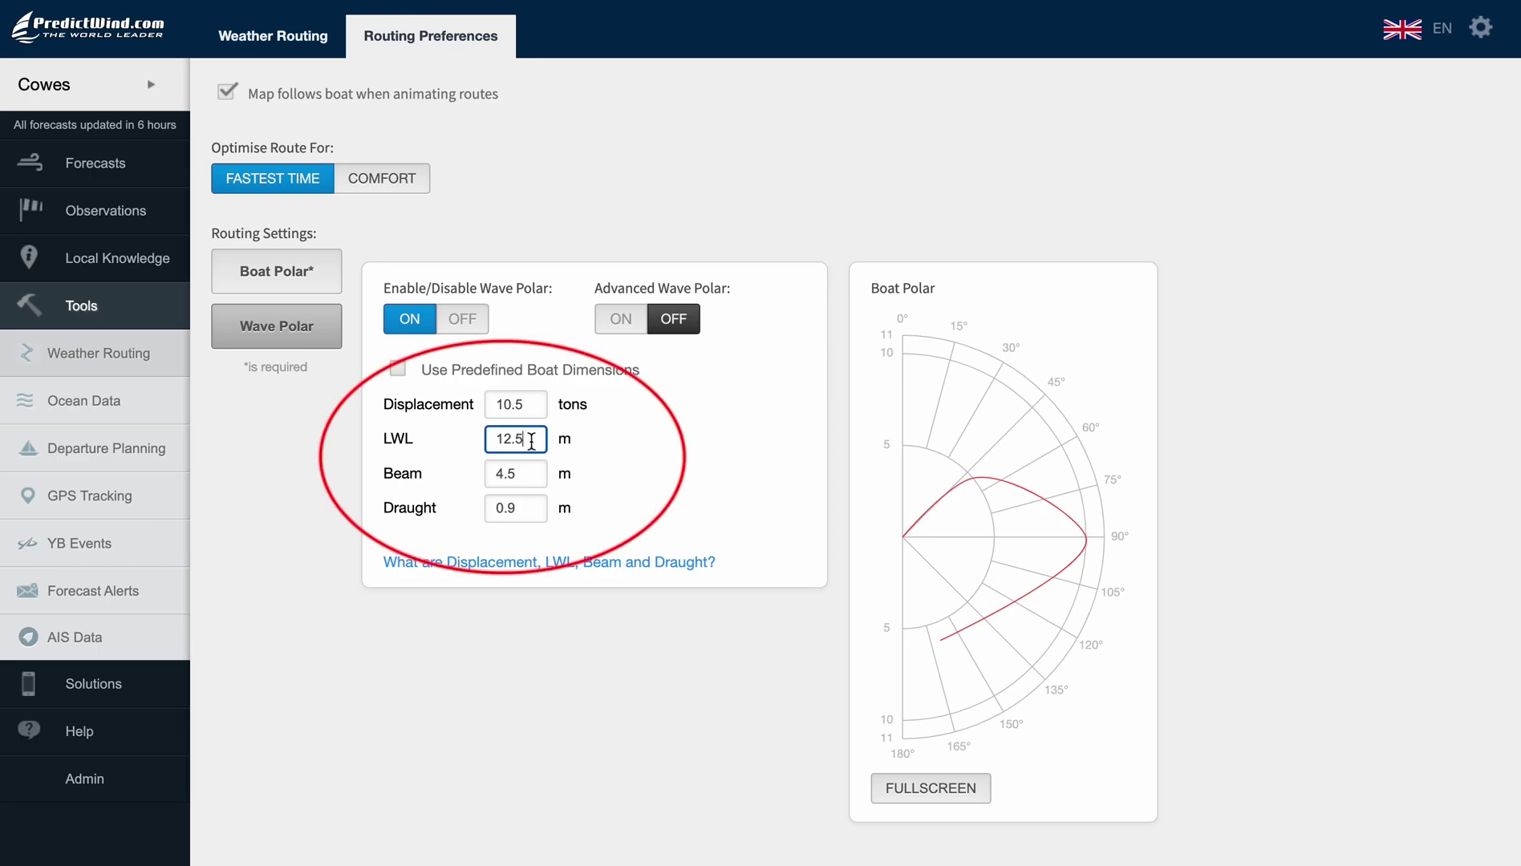
pyautogui.click(515, 480)
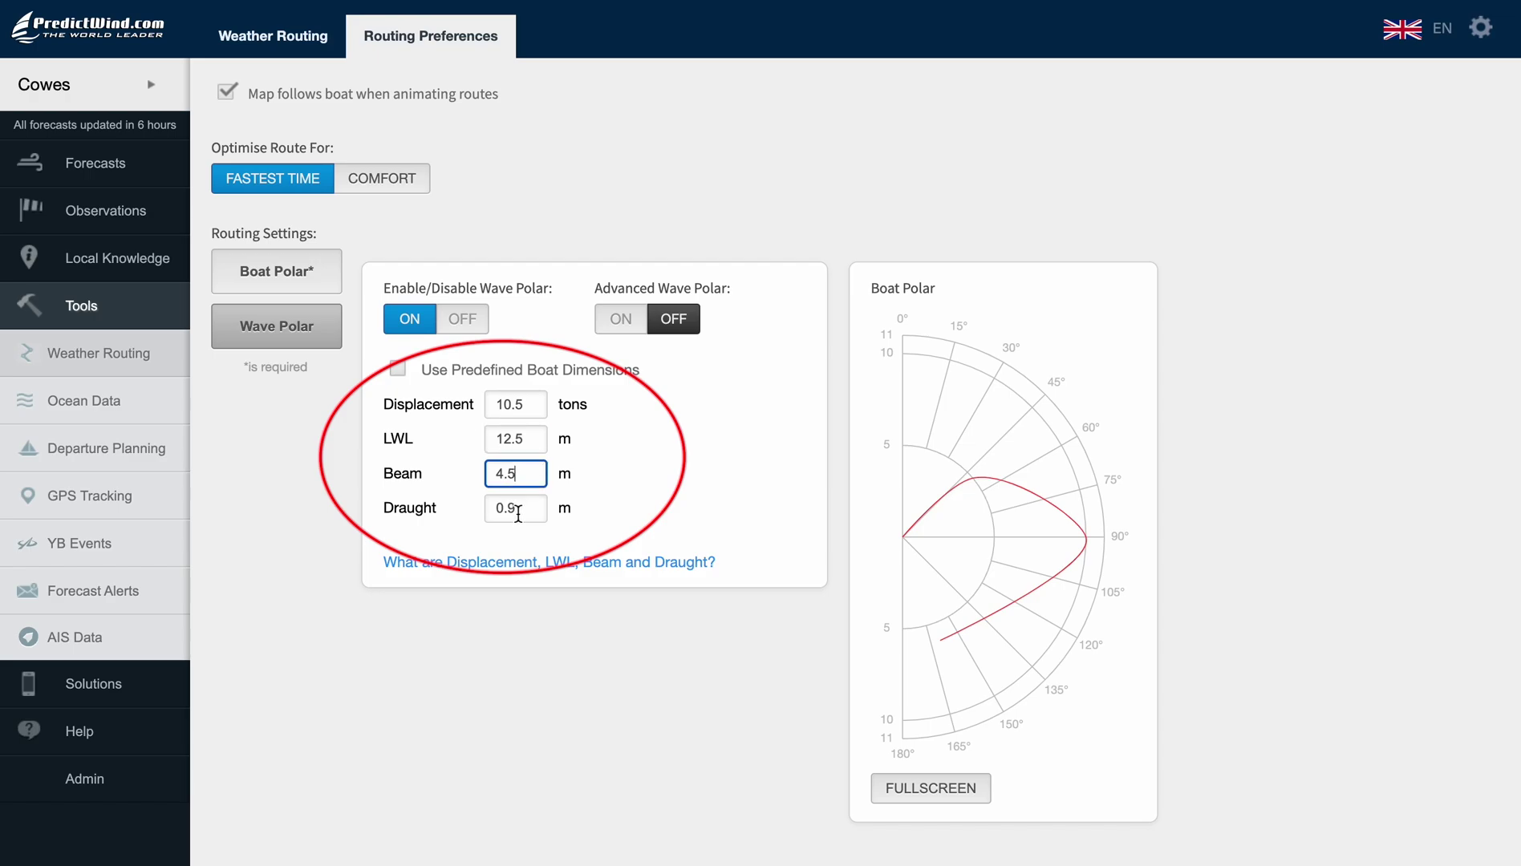
pyautogui.click(518, 514)
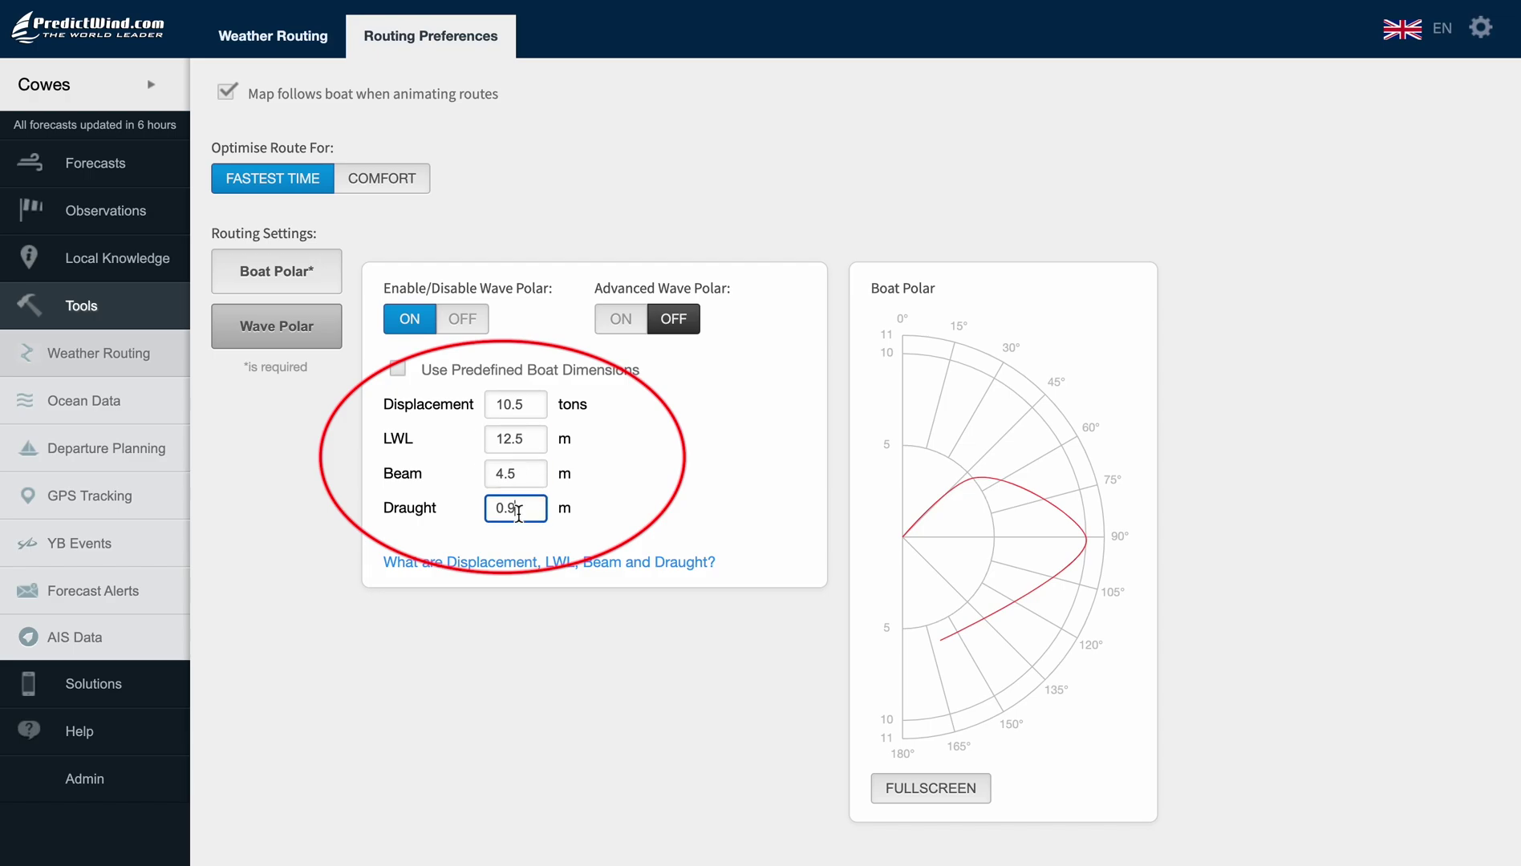
# View the boat specifications explanation of displacement, LWL, beam and hull draught, and close it
pyautogui.click(553, 564)
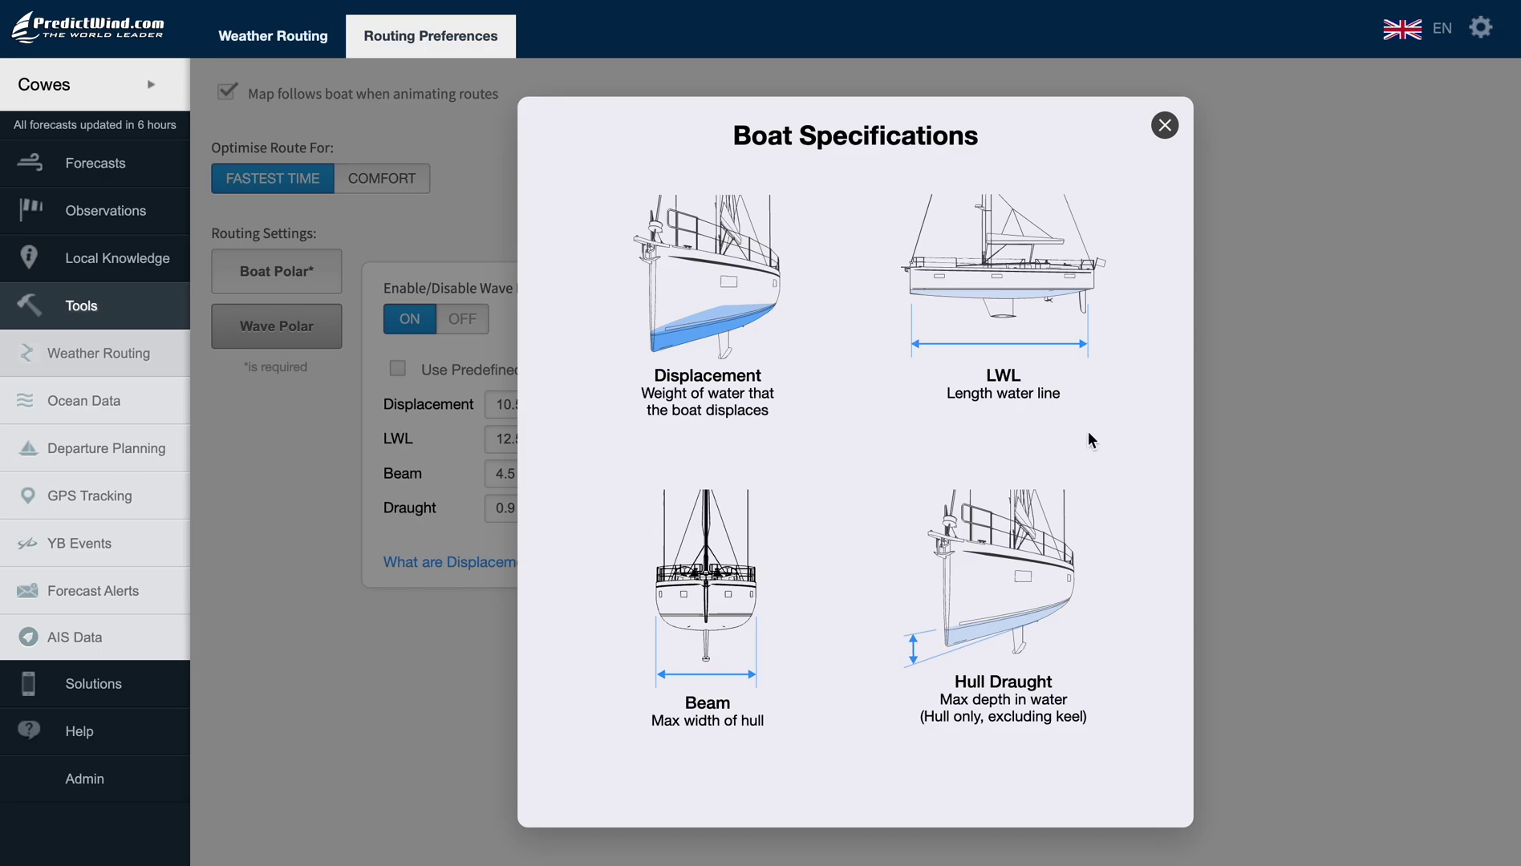
pyautogui.click(1164, 126)
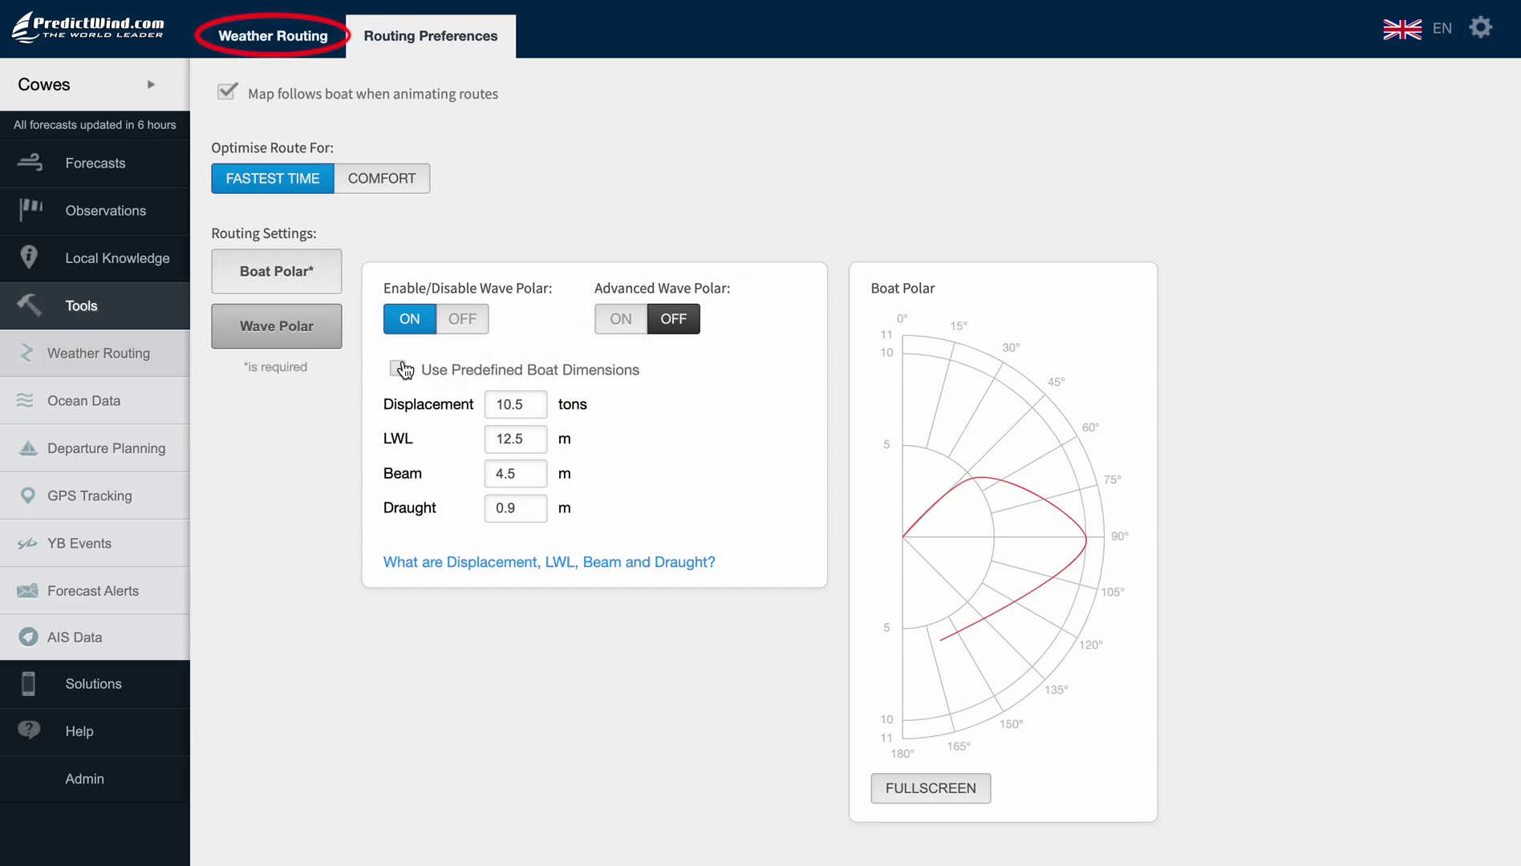
# Return to the weather routing results and show the table view's graphs down to the Wave Height chart
pyautogui.click(269, 40)
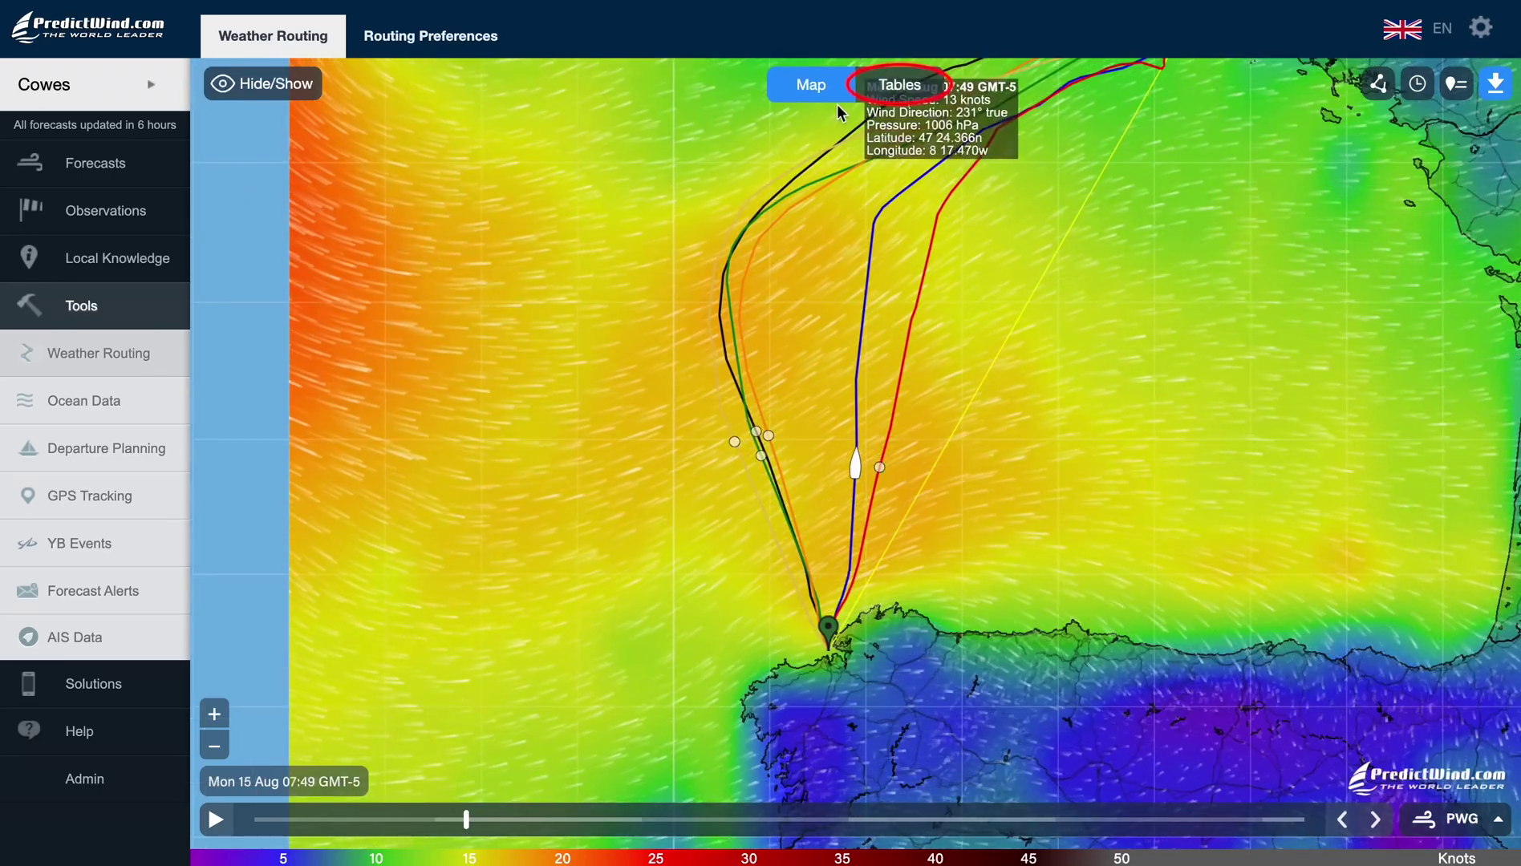
pyautogui.click(901, 95)
pyautogui.scroll(-20, 755, 551)
pyautogui.scroll(-2, 755, 550)
pyautogui.scroll(2, 755, 551)
# Step through the different wave components of the Wave Height graph, including Secondary Swell
pyautogui.click(966, 277)
pyautogui.press('Escape')
pyautogui.click(933, 299)
pyautogui.click(973, 275)
pyautogui.click(924, 298)
pyautogui.click(974, 273)
pyautogui.click(938, 304)
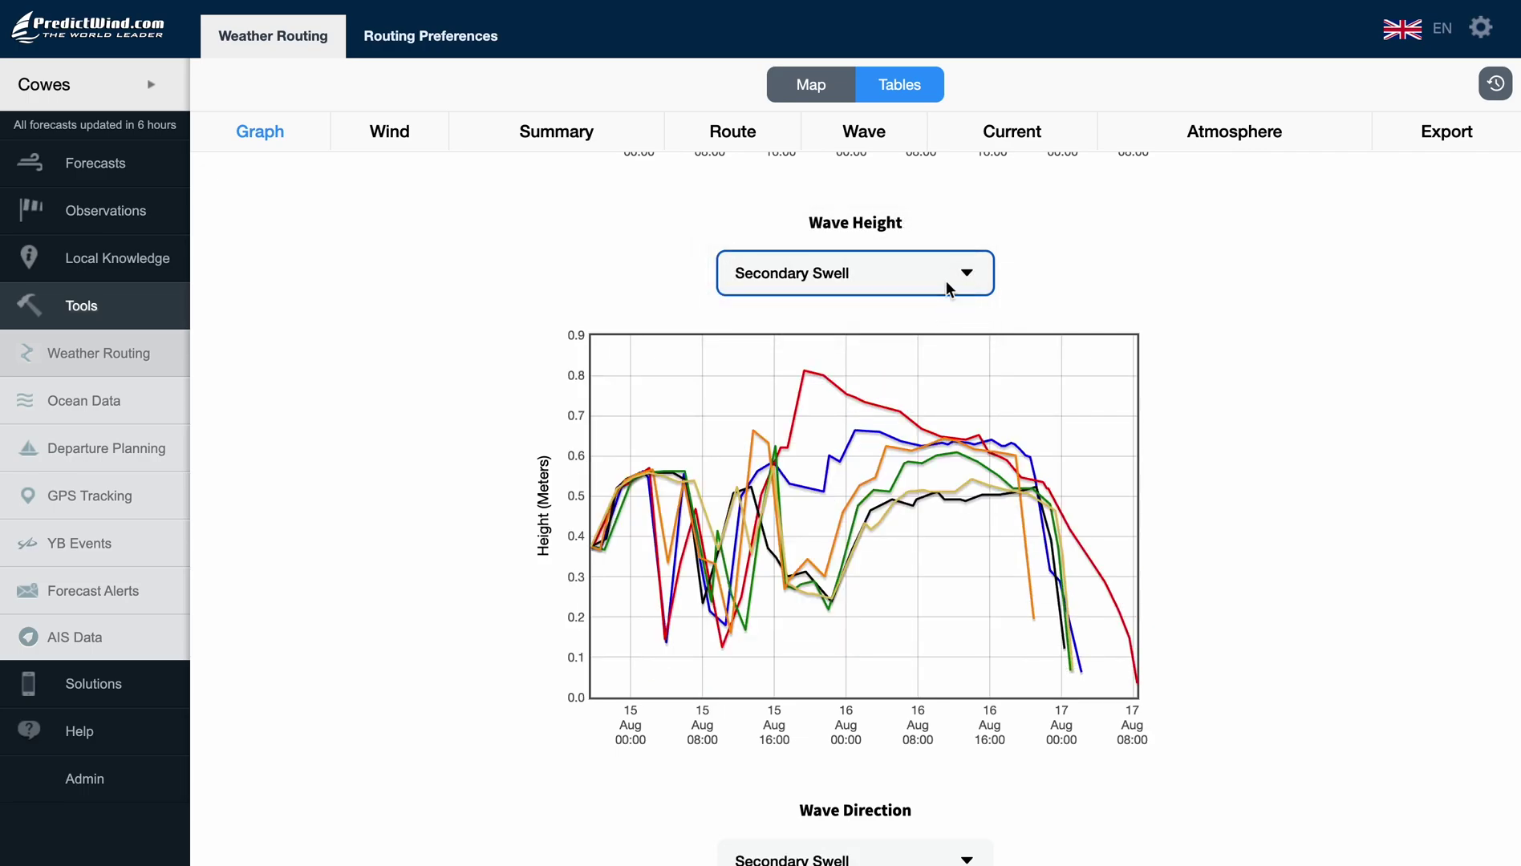
pyautogui.click(968, 275)
pyautogui.click(926, 300)
# Examine the graphs for current speed, influence of waves on polar, roll, vertical acceleration and slamming incidence
pyautogui.scroll(-3, 1078, 597)
pyautogui.scroll(-20, 1078, 601)
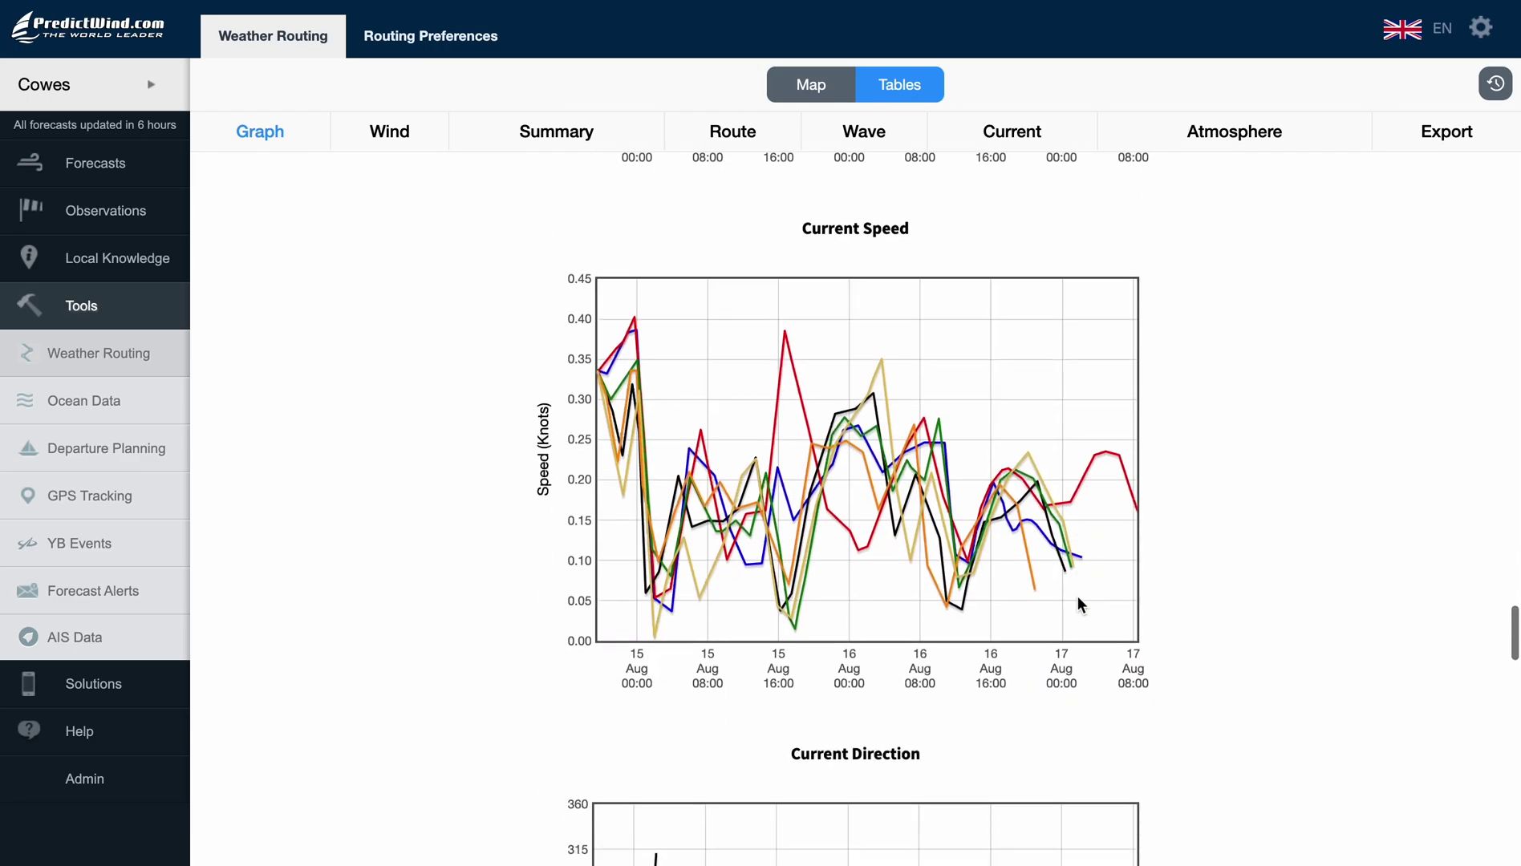
pyautogui.scroll(-6, 1077, 597)
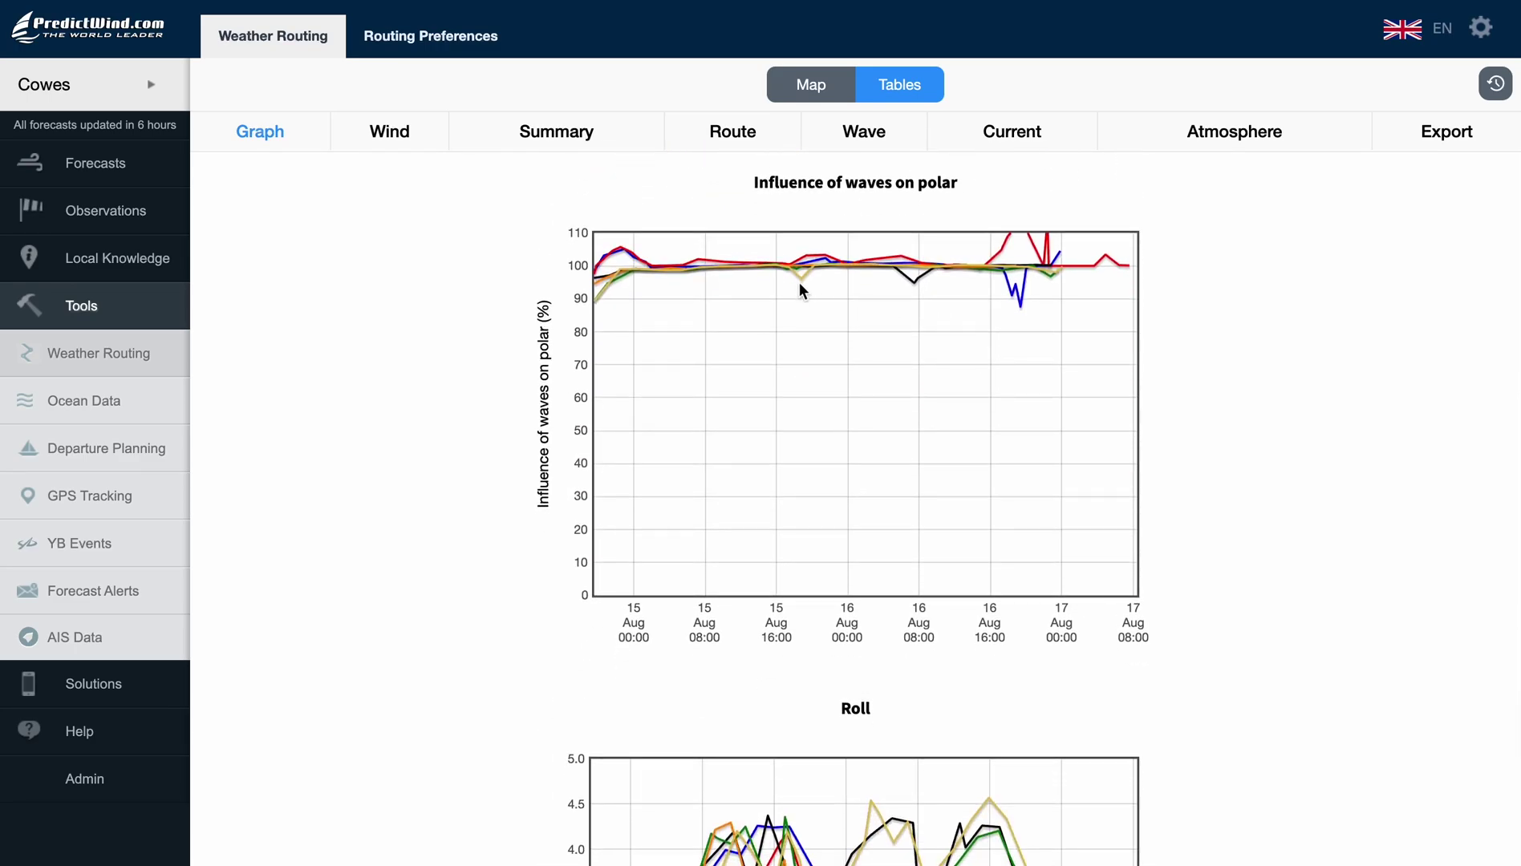
pyautogui.scroll(-6, 1033, 739)
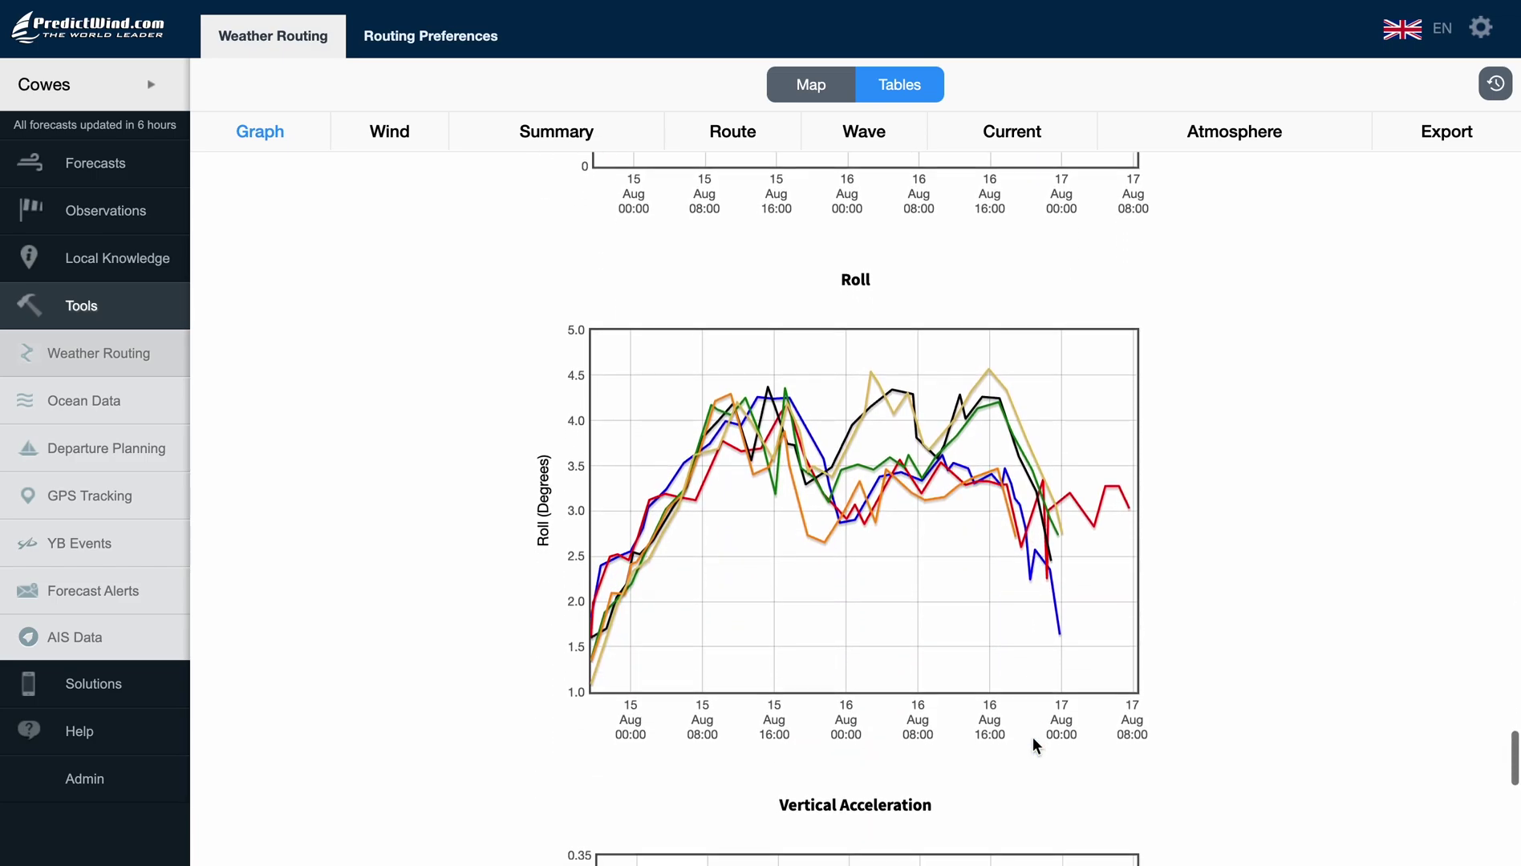
pyautogui.scroll(-3, 1033, 745)
pyautogui.scroll(-4, 1032, 736)
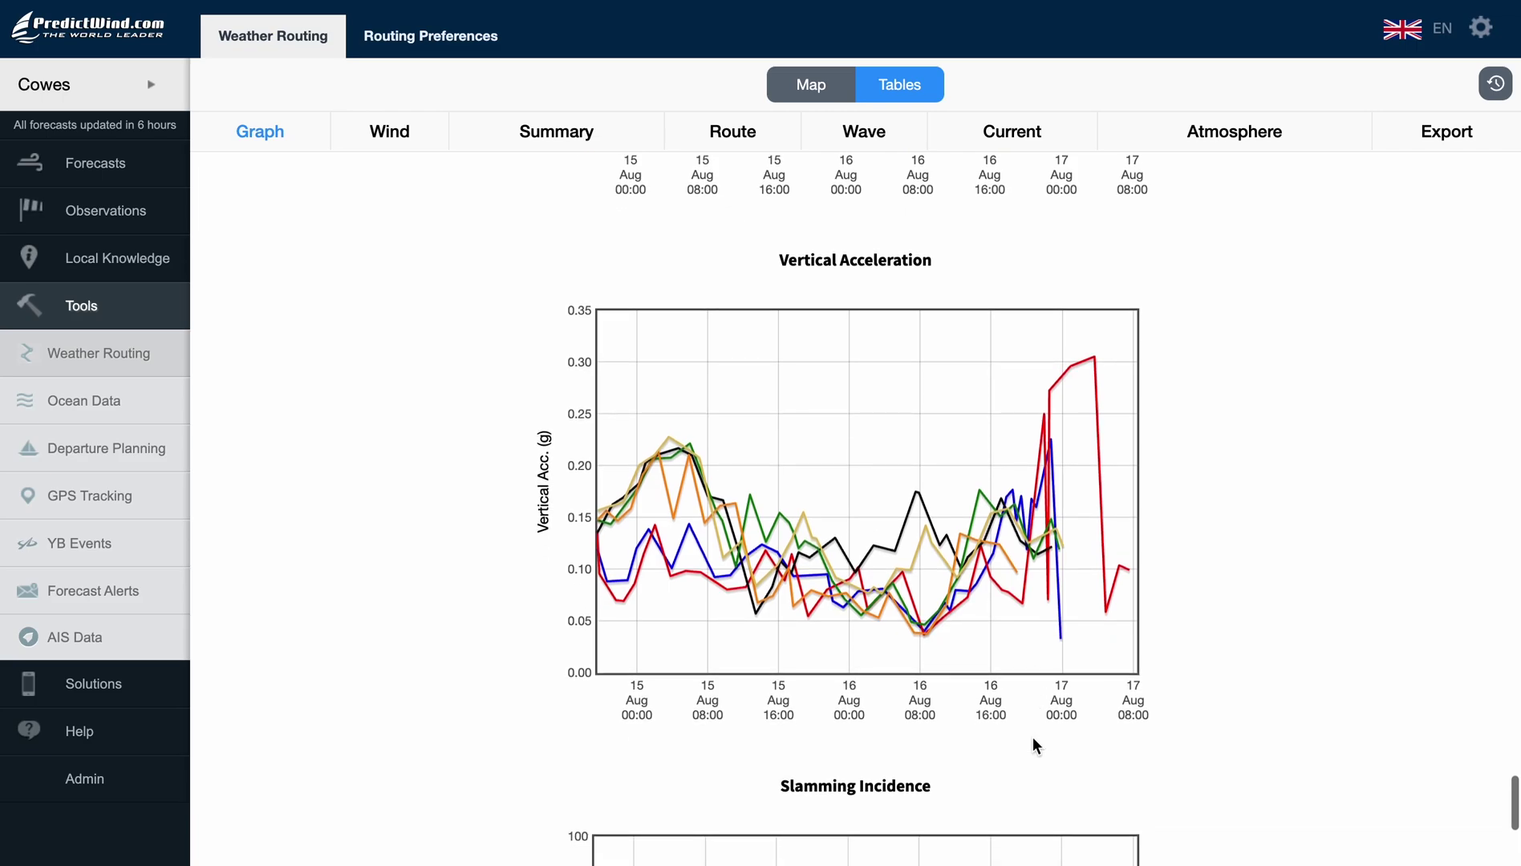
pyautogui.scroll(-6, 1032, 736)
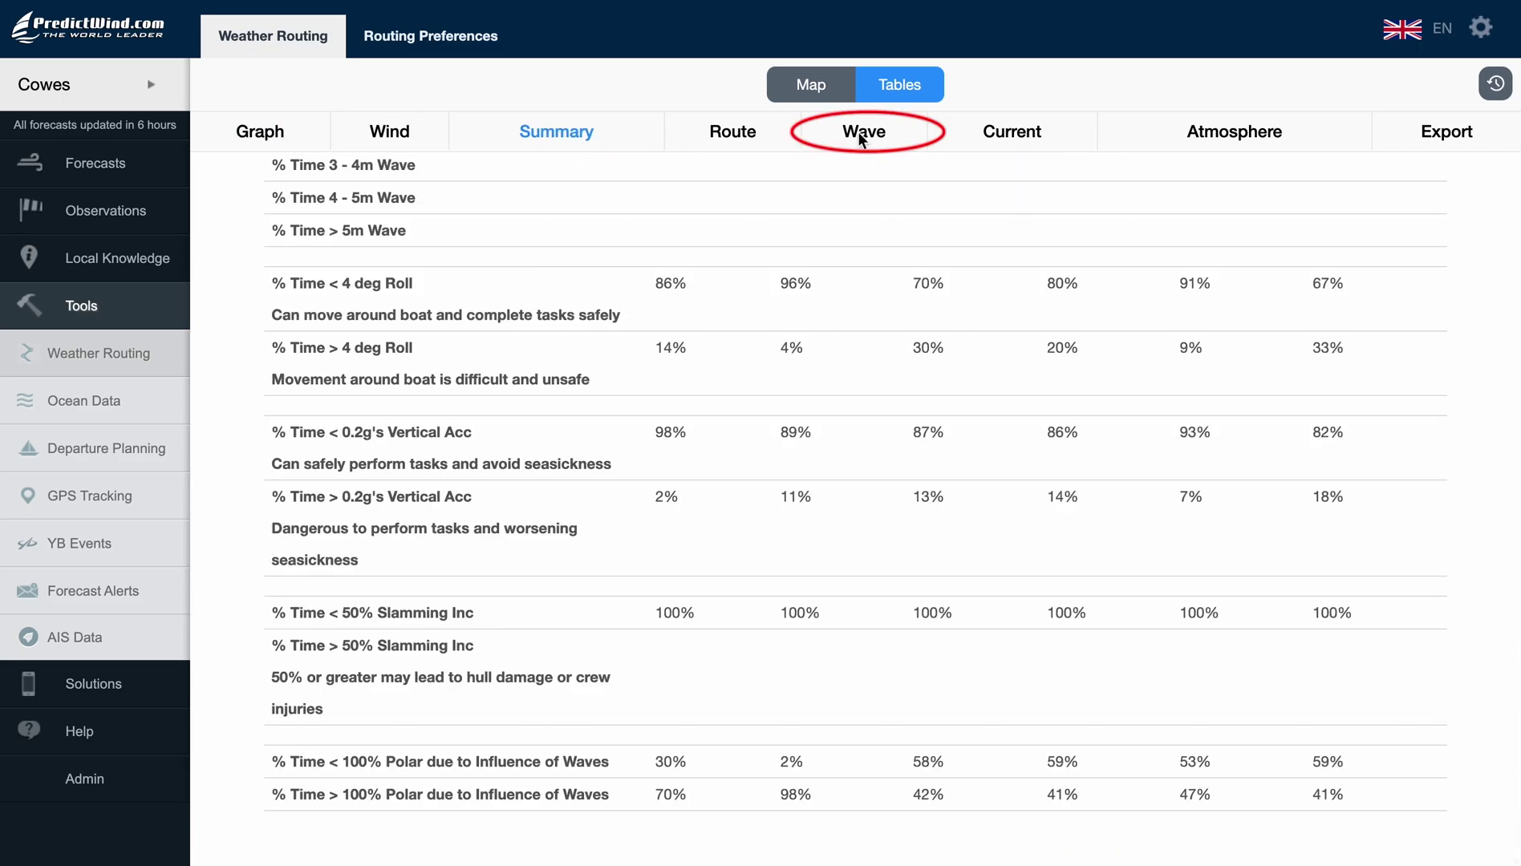
# Examine the Wave table's swell, roll, vertical acceleration and slamming values for the PWG, PWE and ECMWF routes, plus the Summary comfort percentages
pyautogui.click(859, 137)
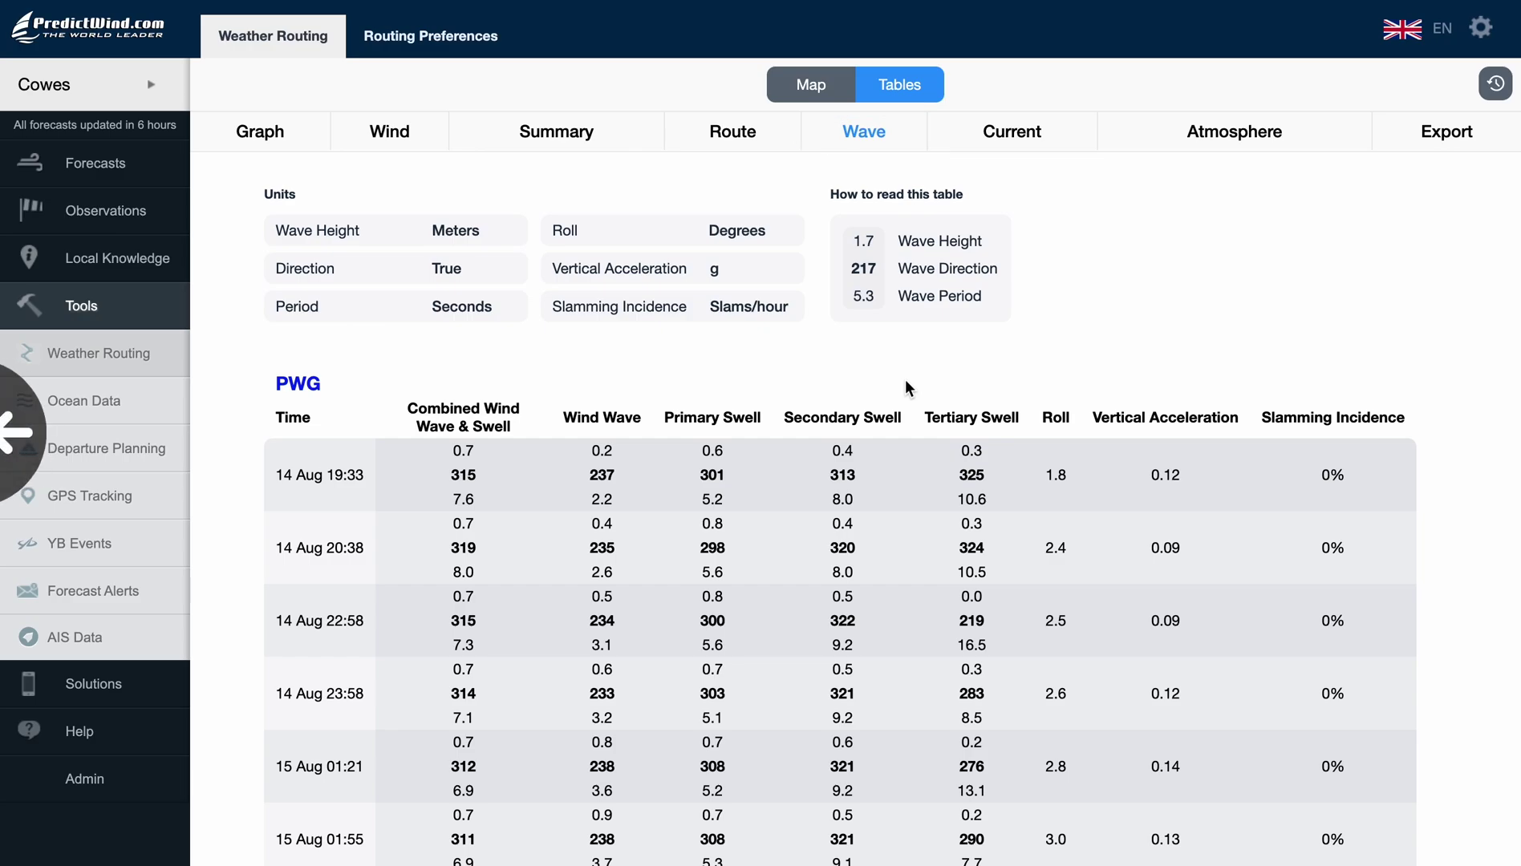
pyautogui.scroll(-3, 906, 384)
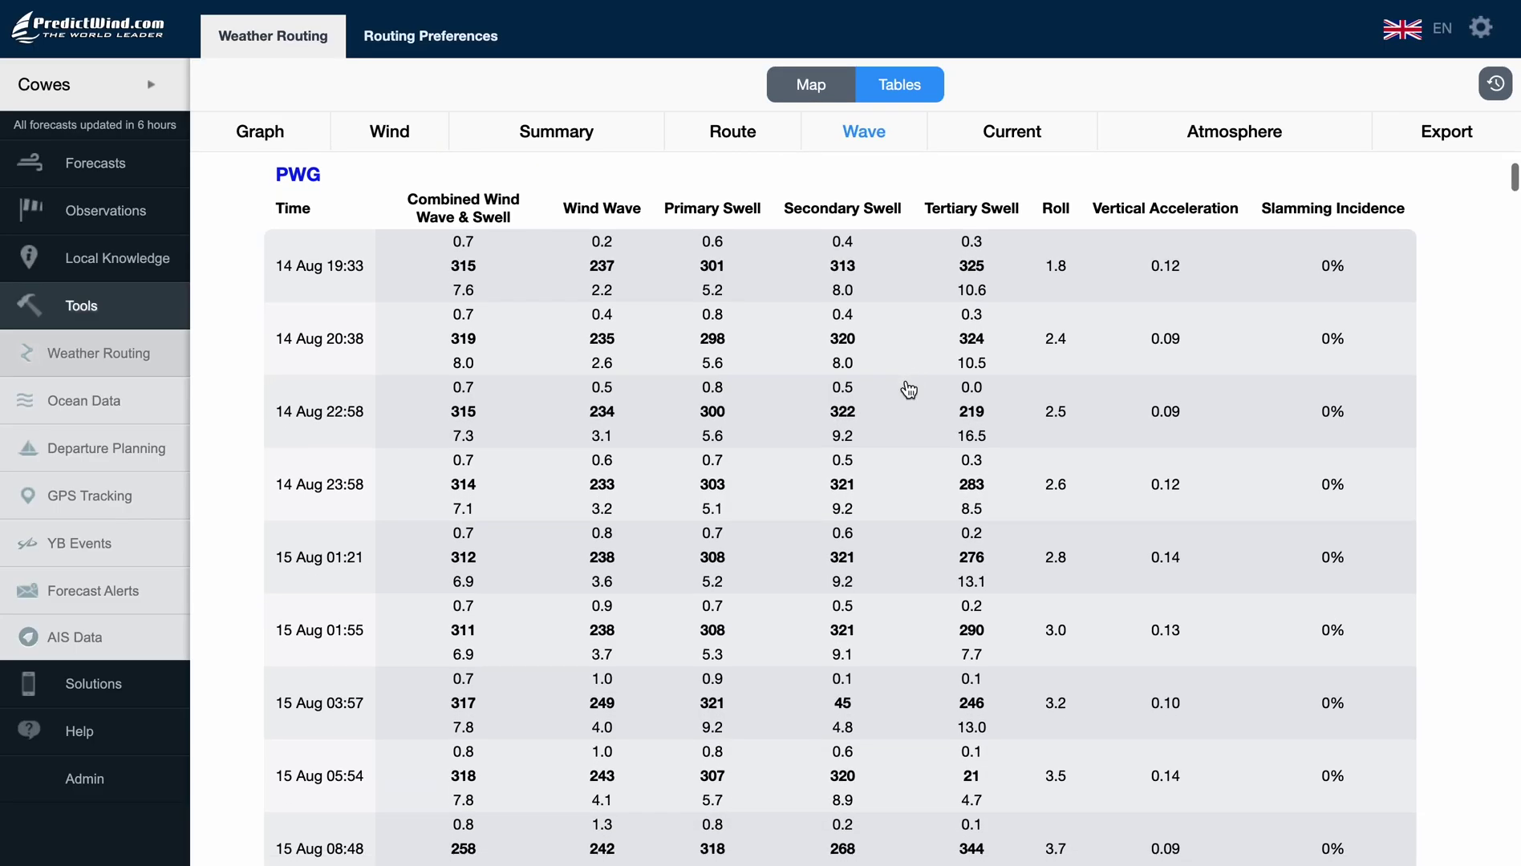
pyautogui.scroll(-9, 908, 390)
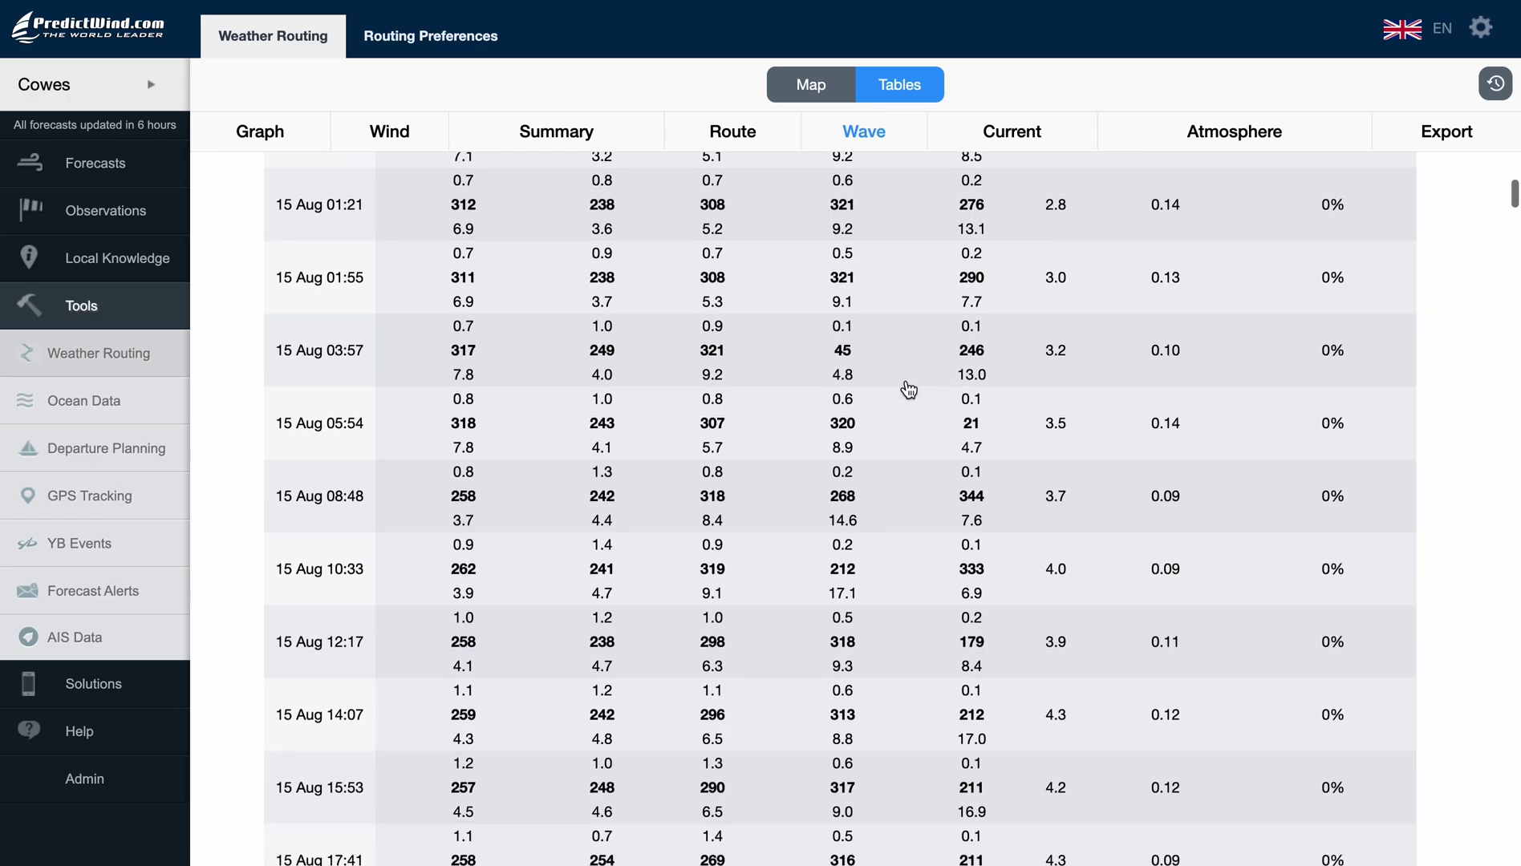
pyautogui.scroll(-15, 908, 390)
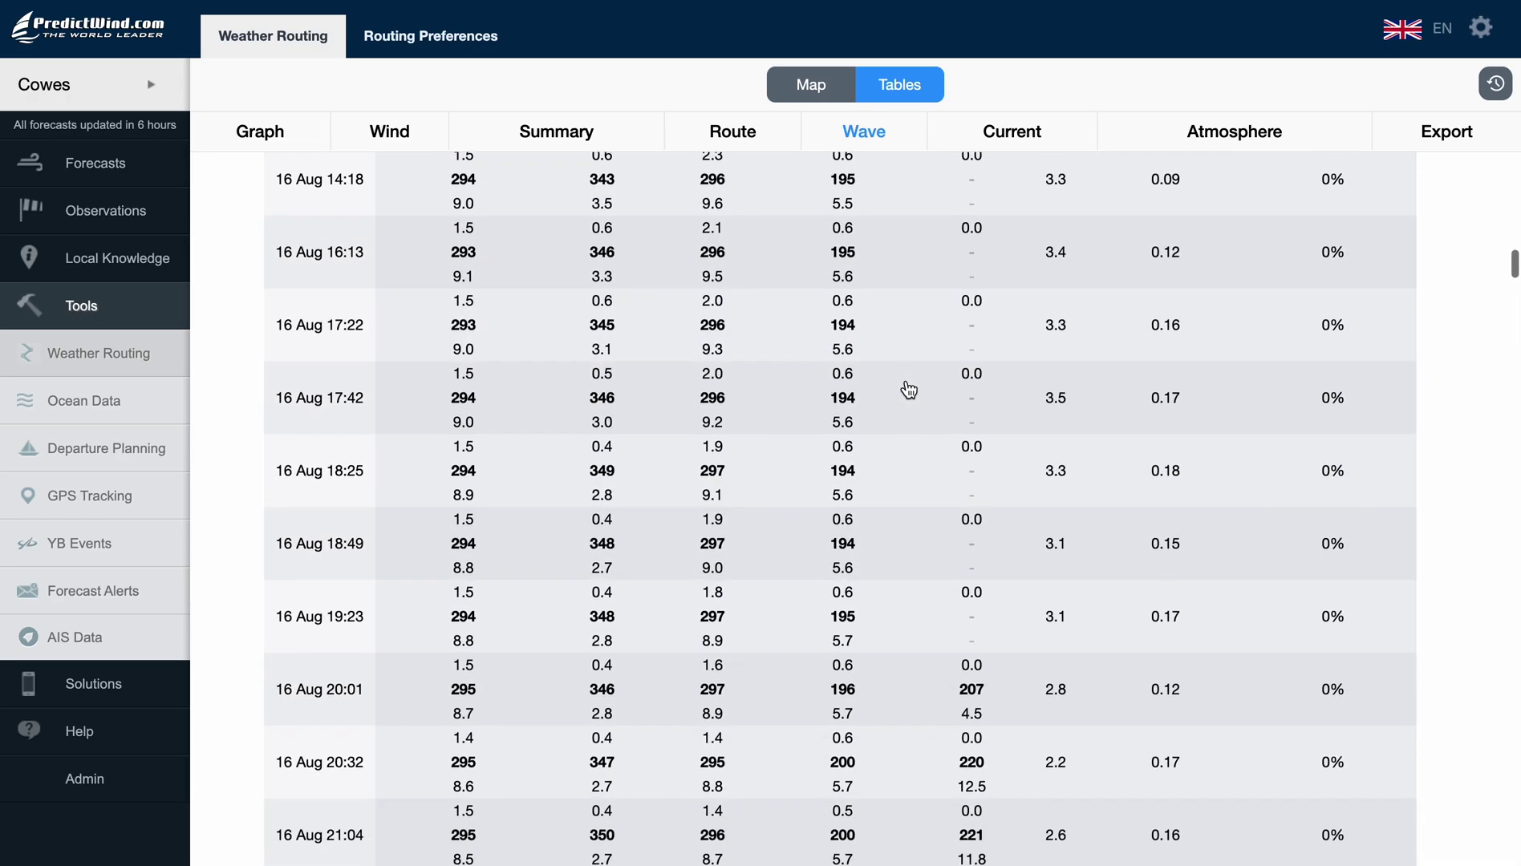
pyautogui.scroll(-9, 908, 389)
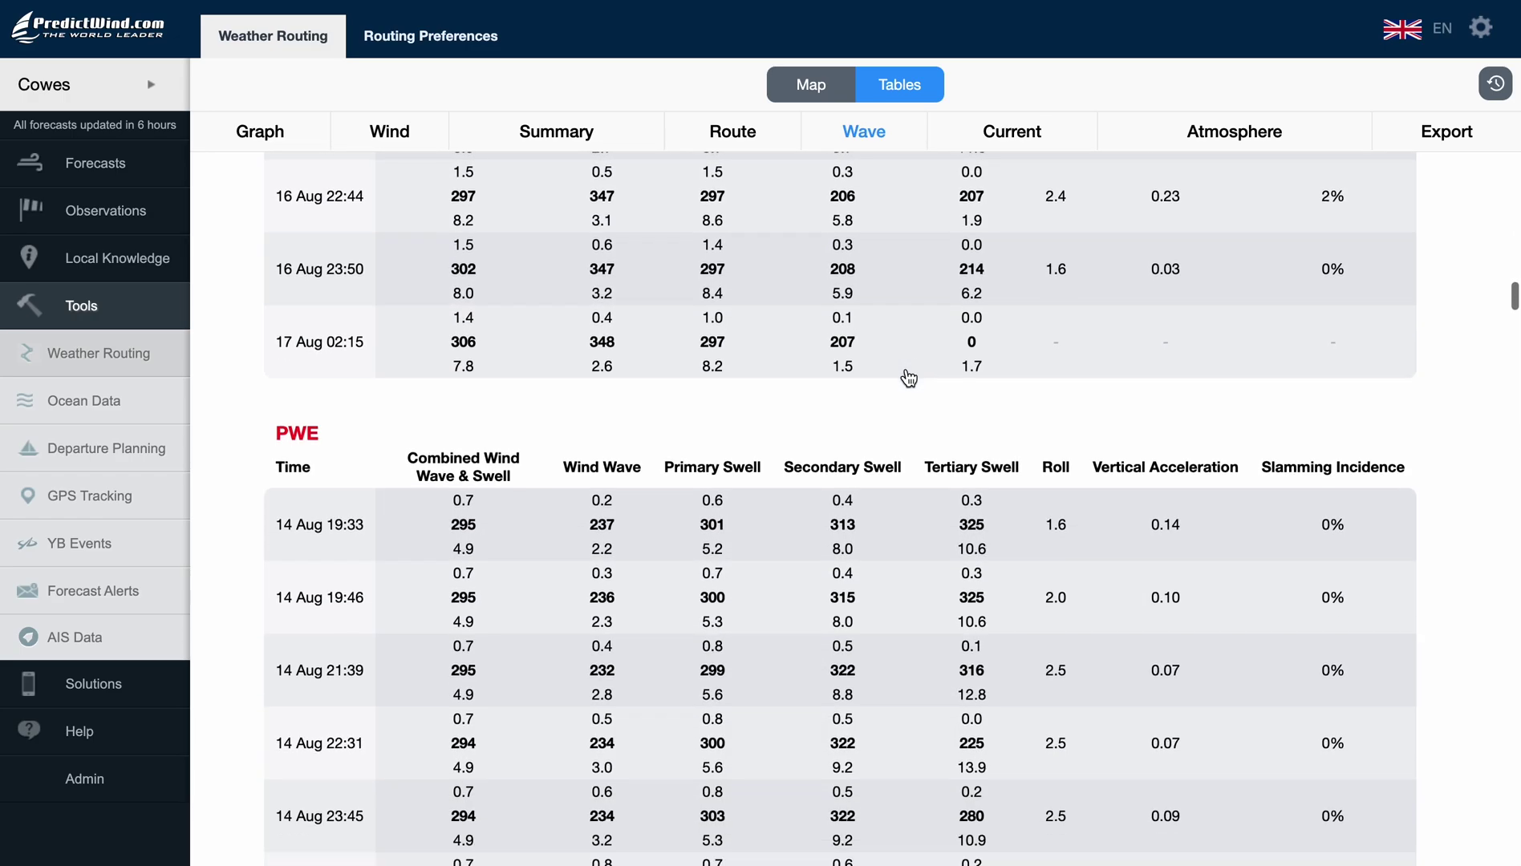
pyautogui.scroll(-2, 908, 379)
pyautogui.scroll(-2, 906, 377)
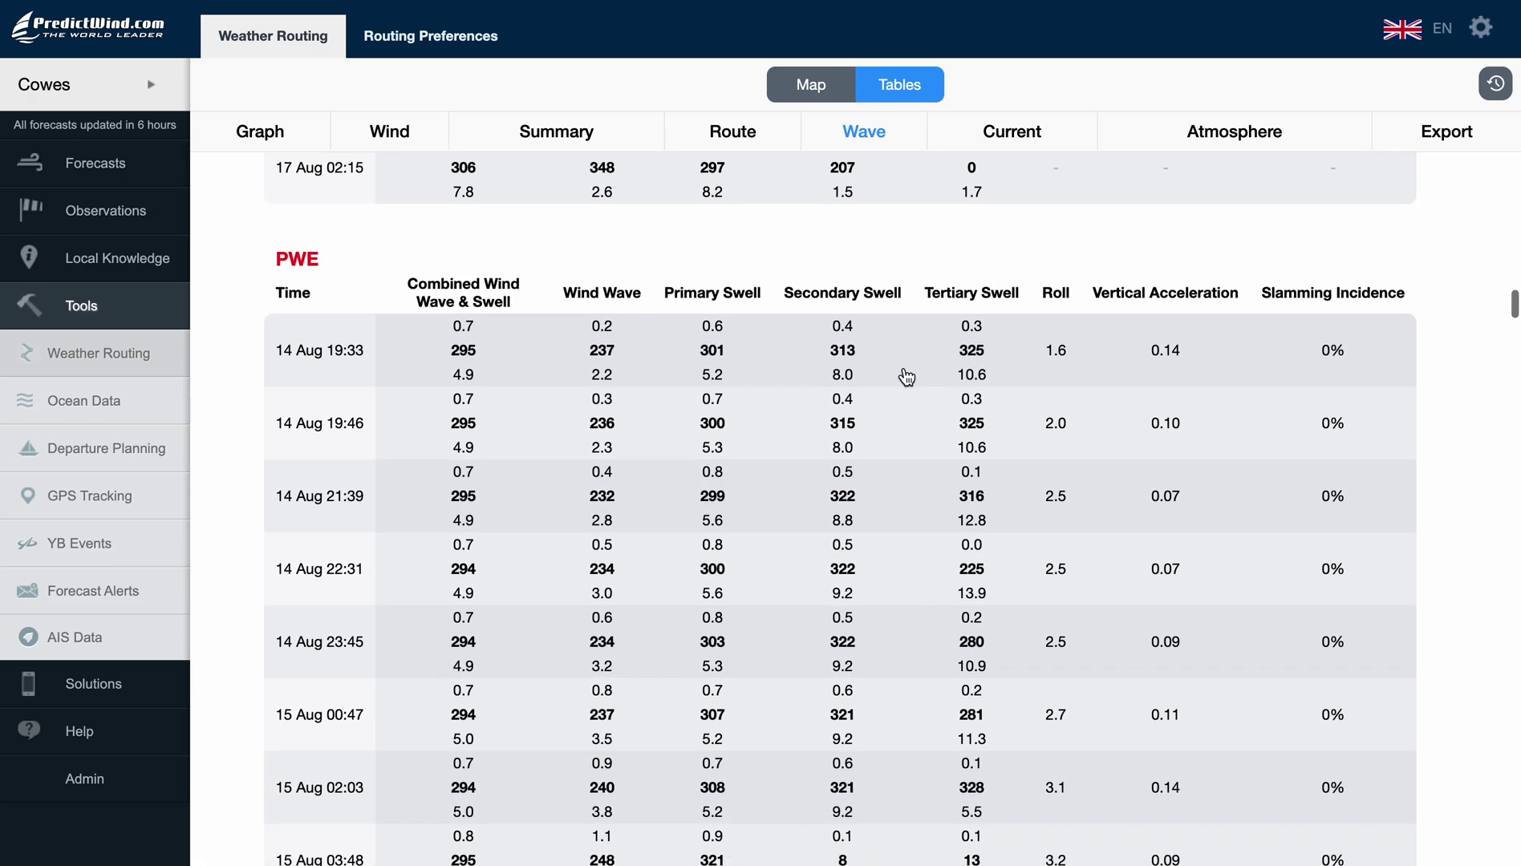
pyautogui.scroll(-2, 906, 377)
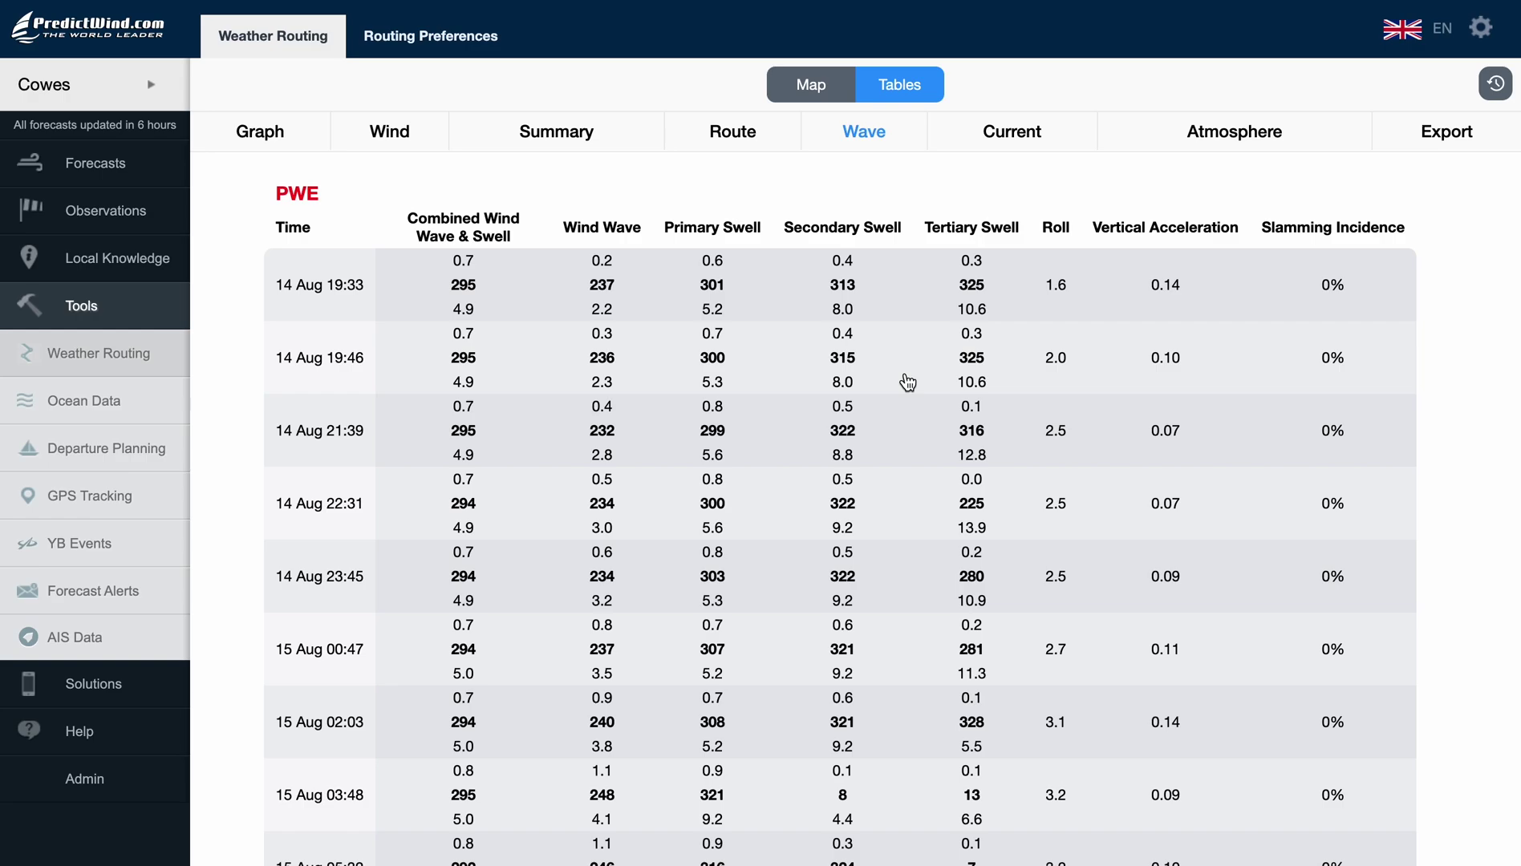
pyautogui.scroll(-6, 907, 381)
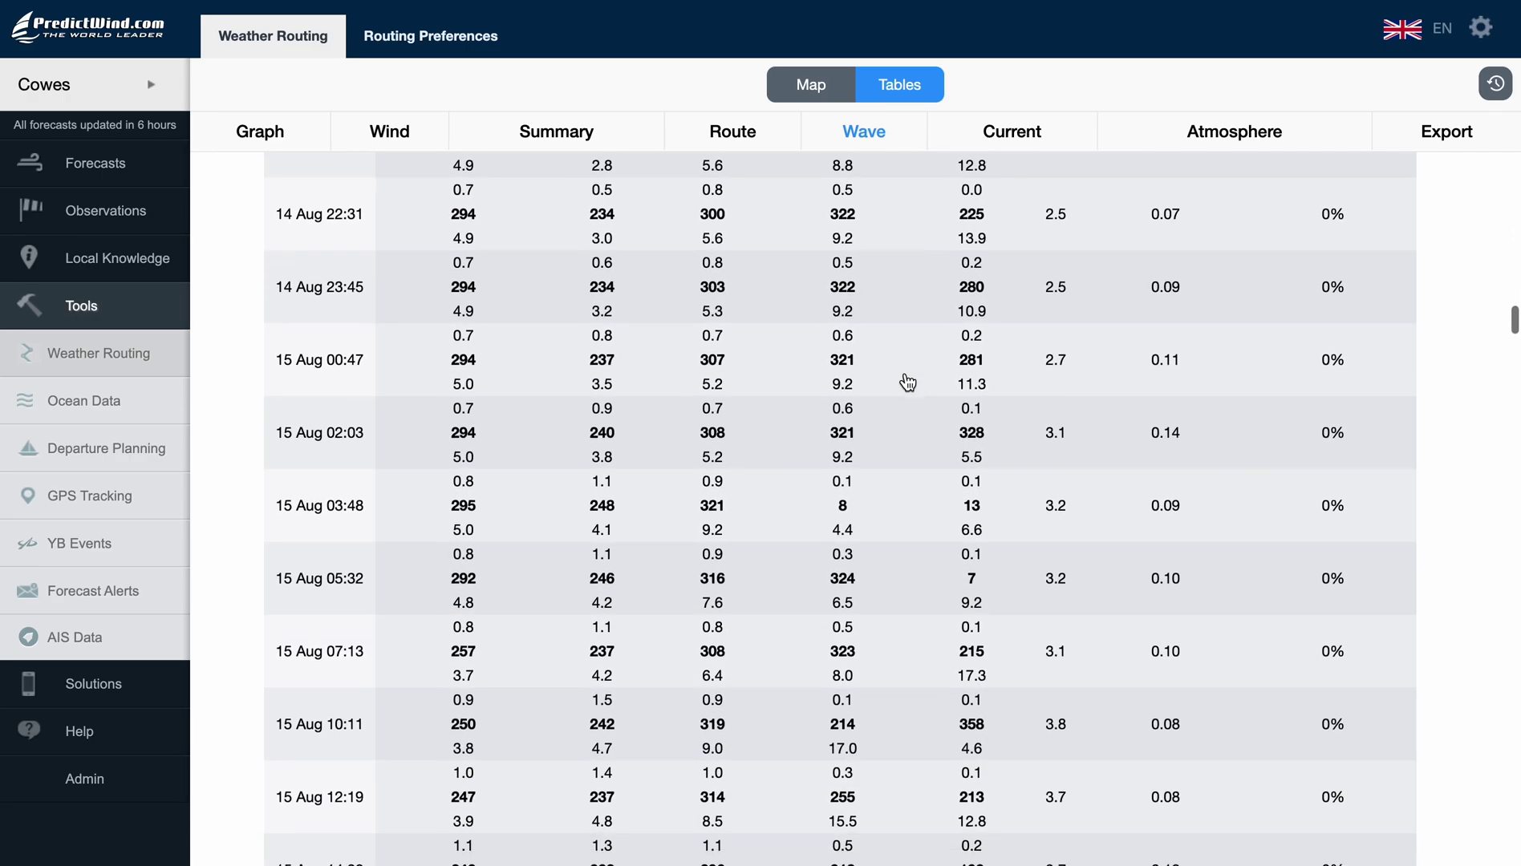
pyautogui.scroll(-20, 907, 381)
pyautogui.scroll(-15, 907, 381)
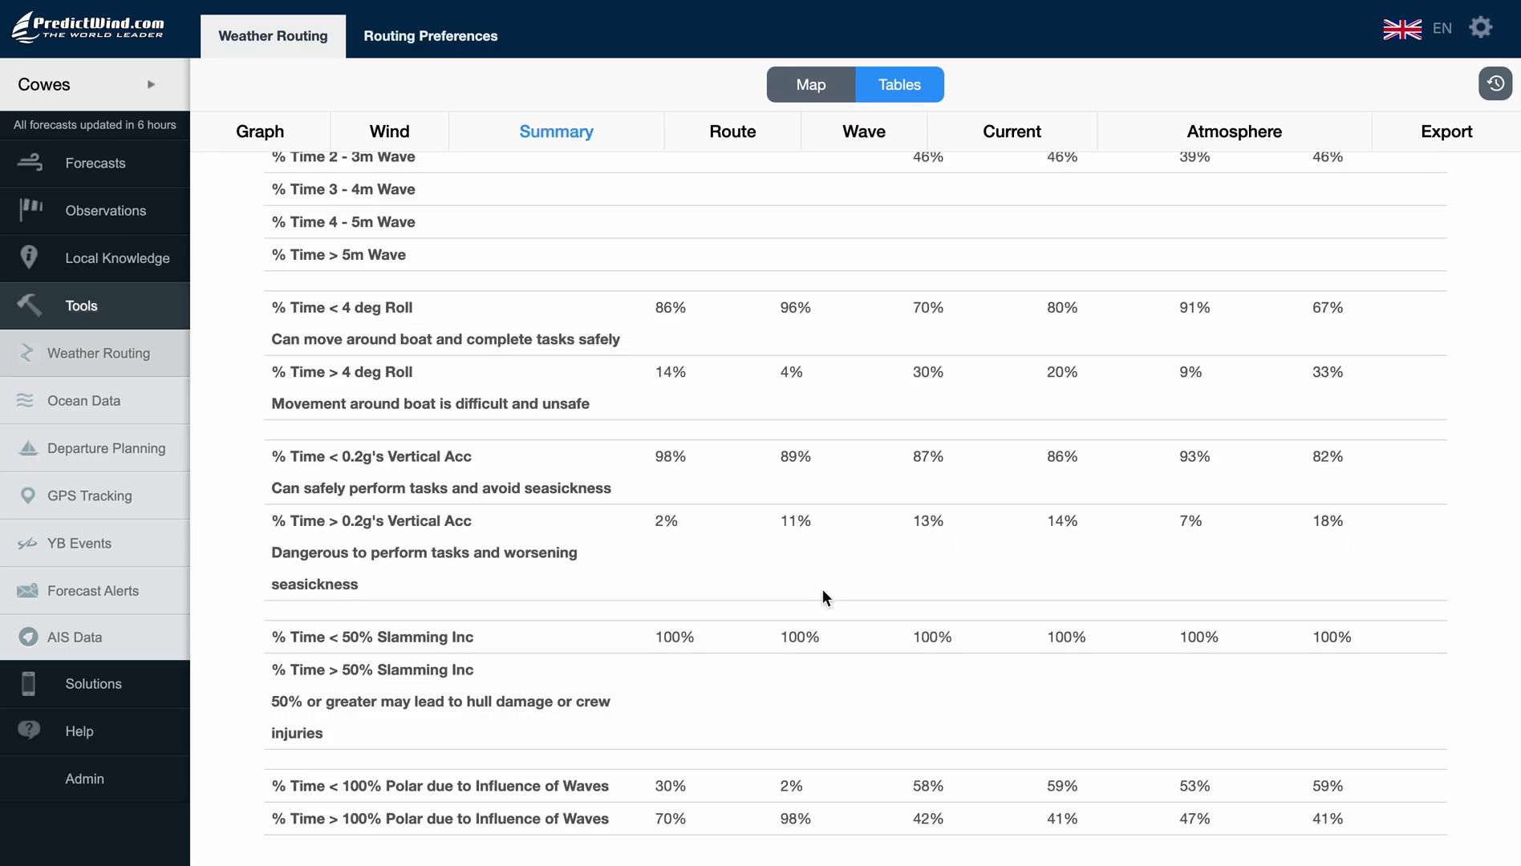
pyautogui.scroll(-1, 822, 591)
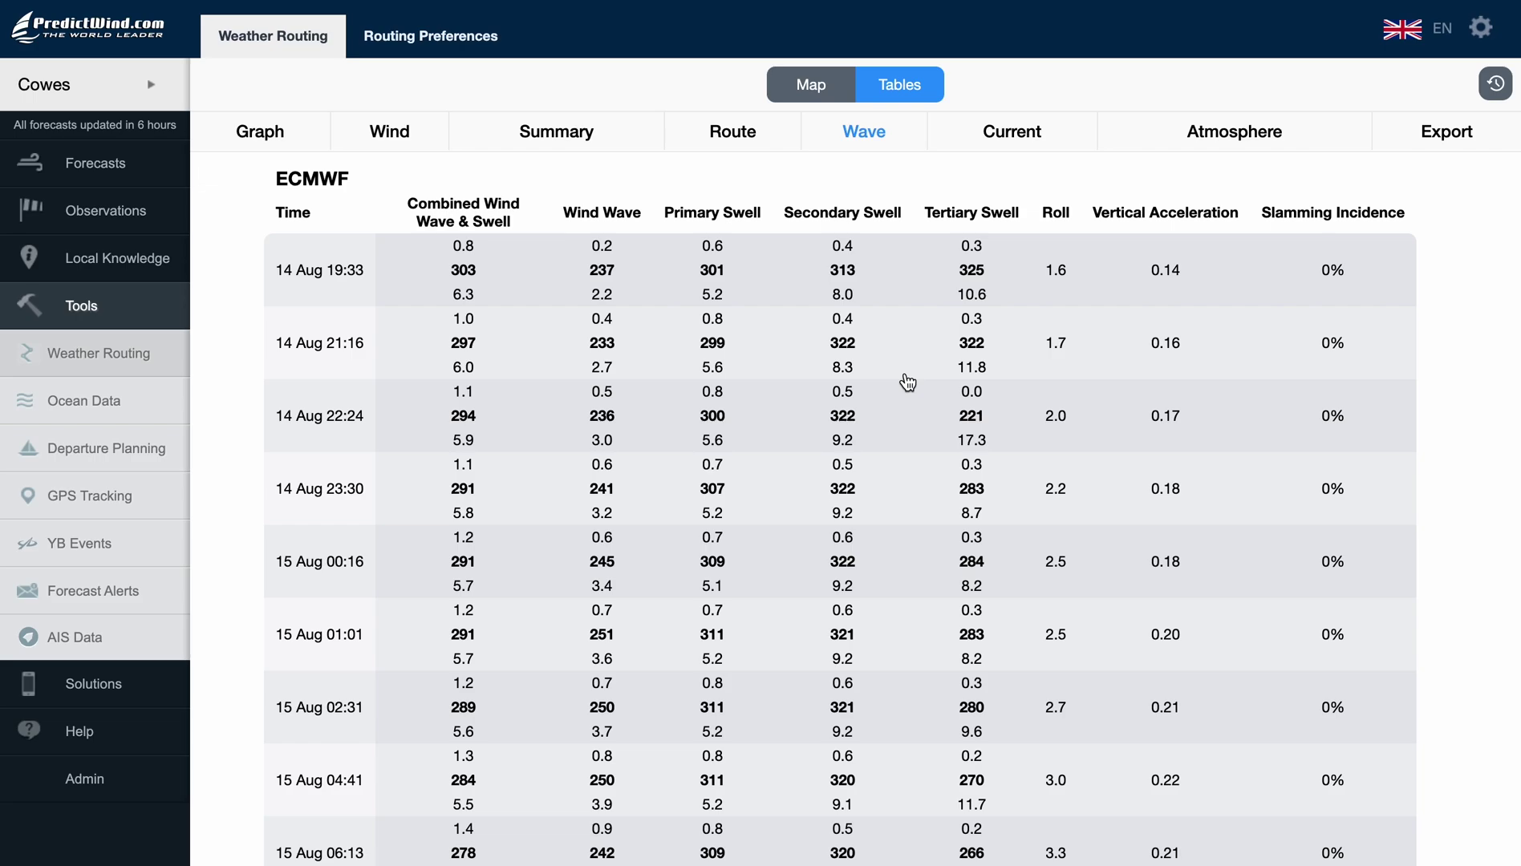
# Return to the route map and move the forecast timeline to Tue 16 Aug 11:37
pyautogui.click(808, 91)
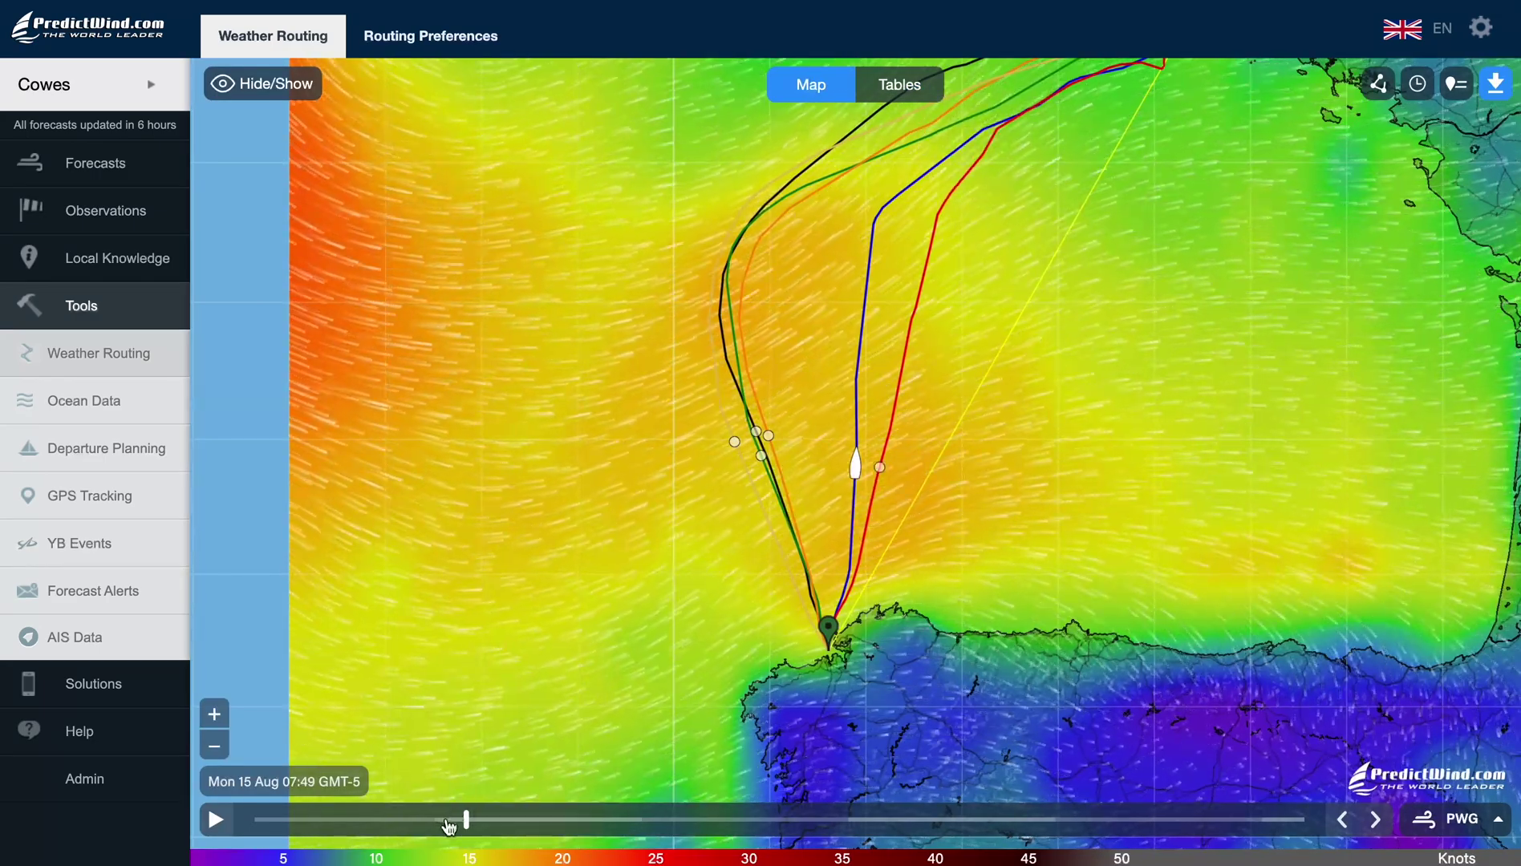
pyautogui.moveTo(466, 819); pyautogui.dragTo(946, 846)
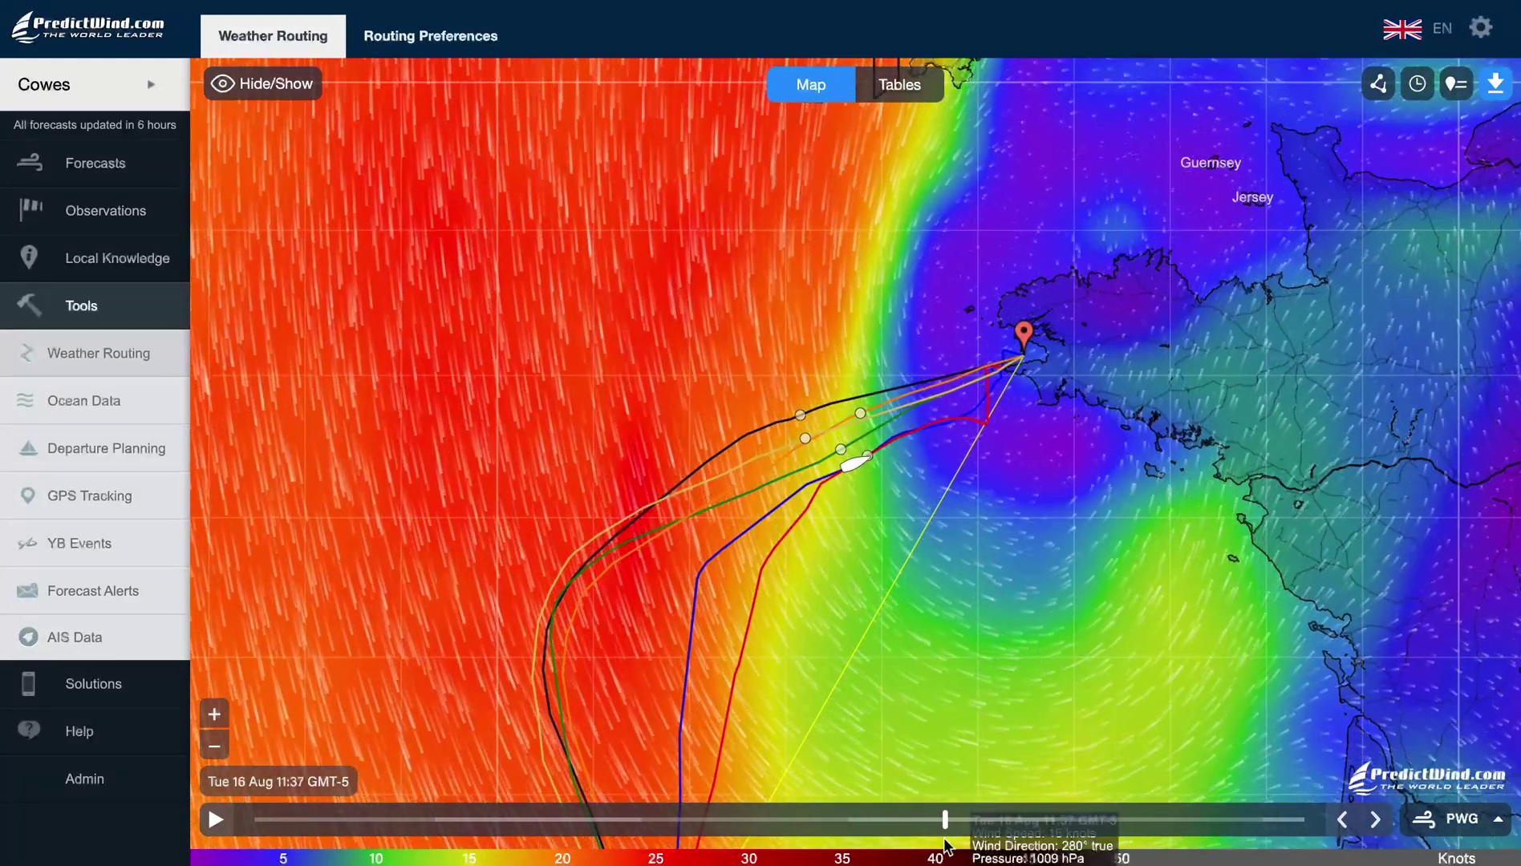